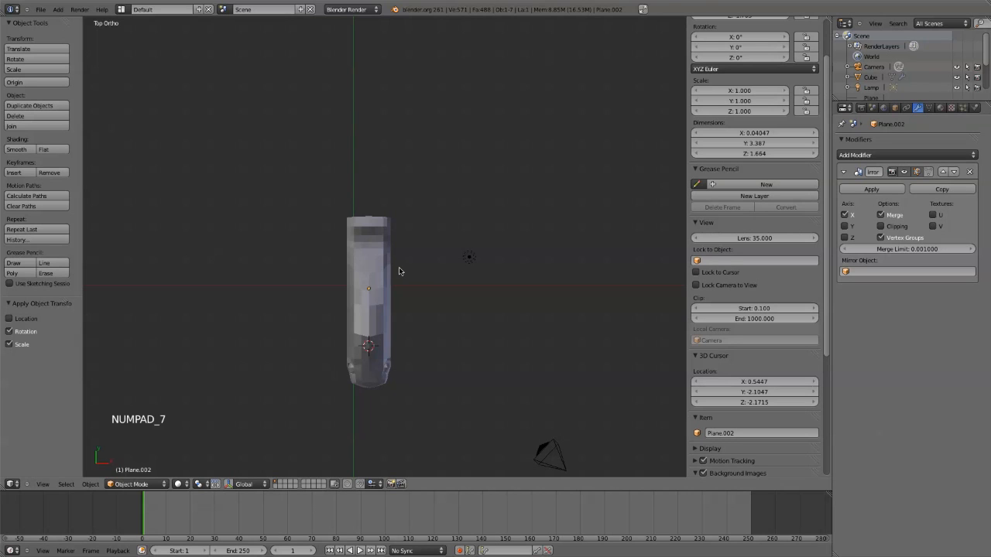
Select the fish's body mesh from the top wireframe view and open it for mesh editing
key("z")
scroll(374, 284, "up", 6)
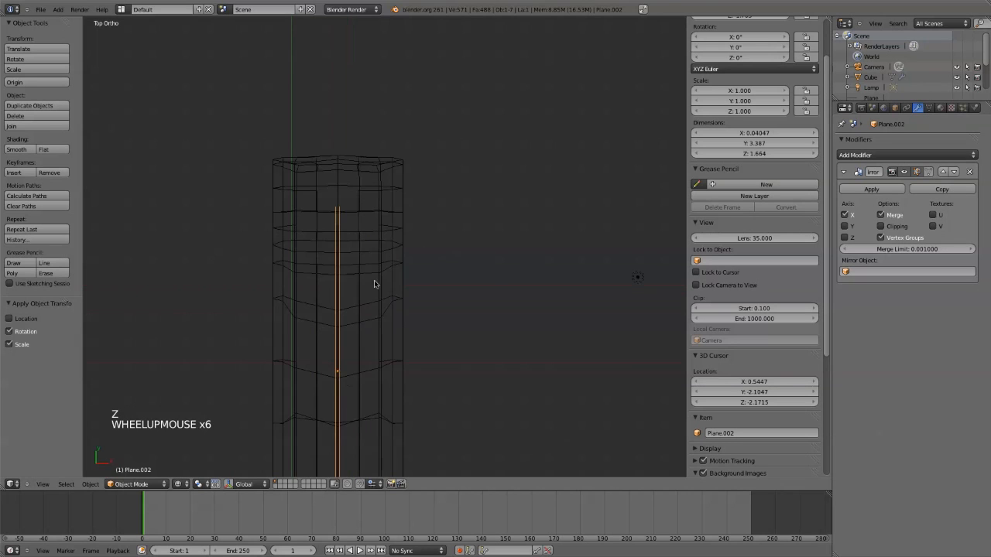
left_click(395, 207)
key("Tab")
scroll(371, 226, "down", 3)
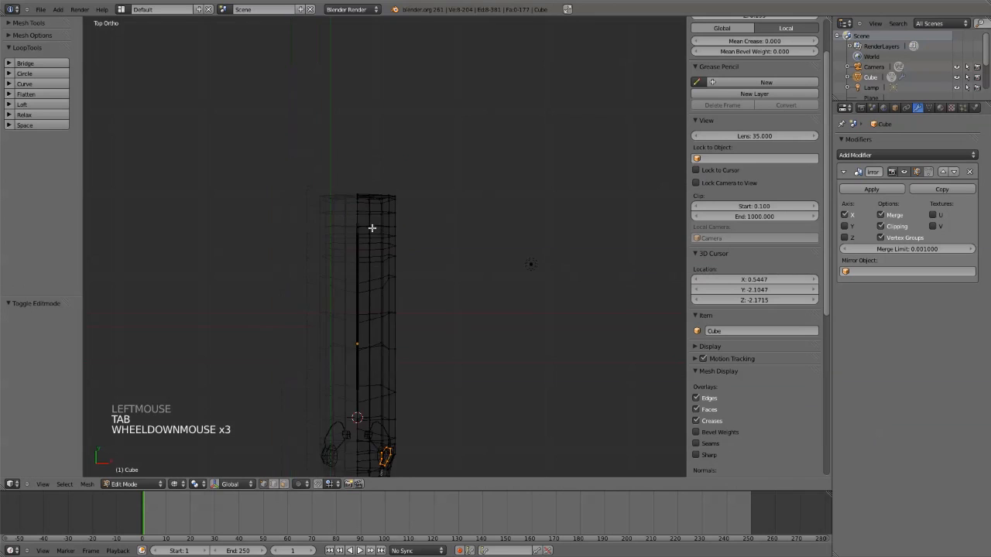
Try to narrow the fish's whole tail section by scaling it to about 0.626 along X
key("z")
key("KP_1")
key("KP_3")
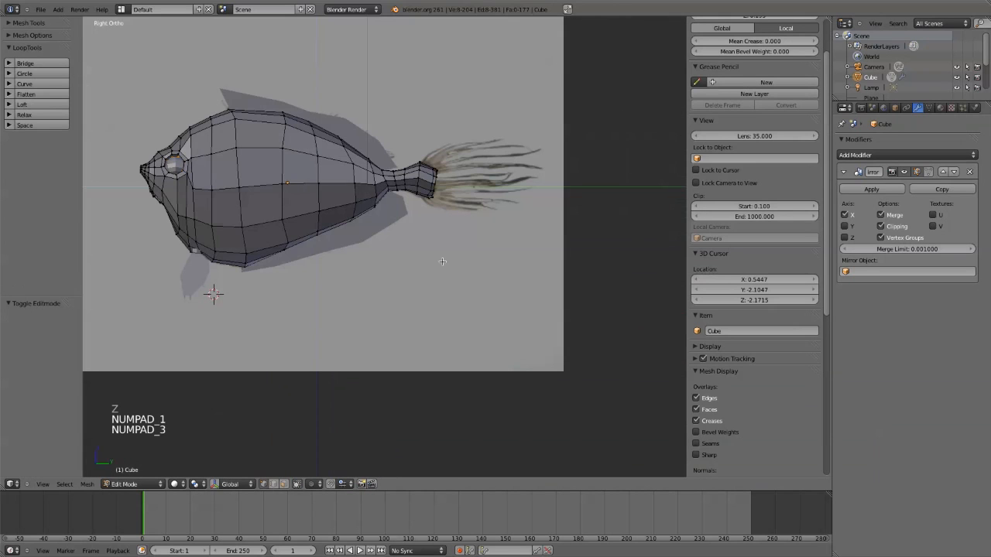
middle_click_drag(326, 160, 245, 265)
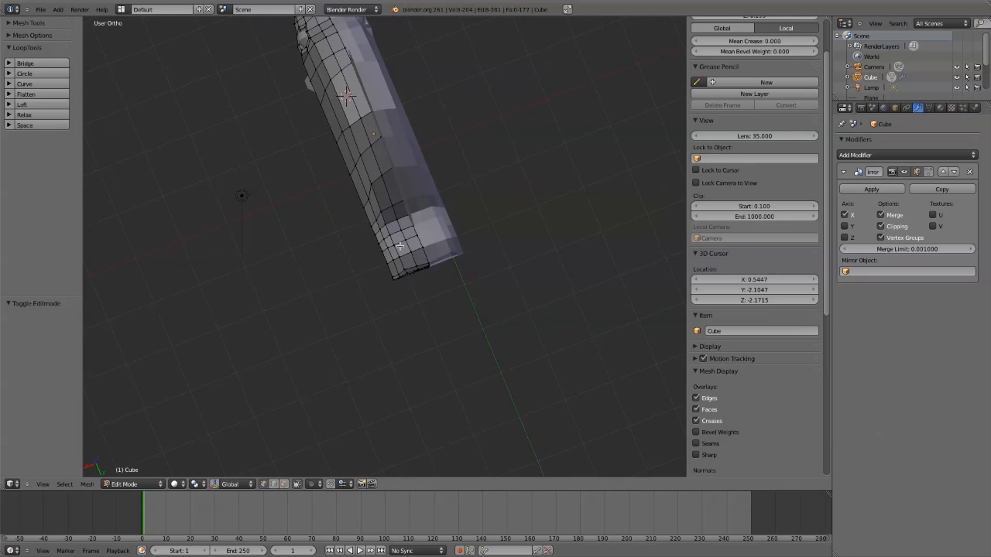
key("KP_1")
key("KP_3")
key("z")
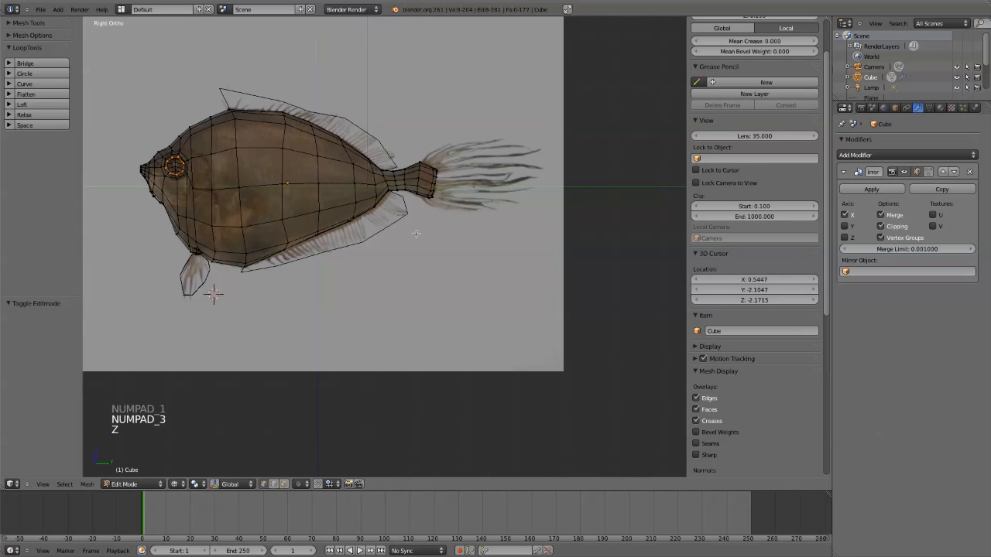
scroll(416, 233, "up", 4)
right_click(428, 47, "ctrl")
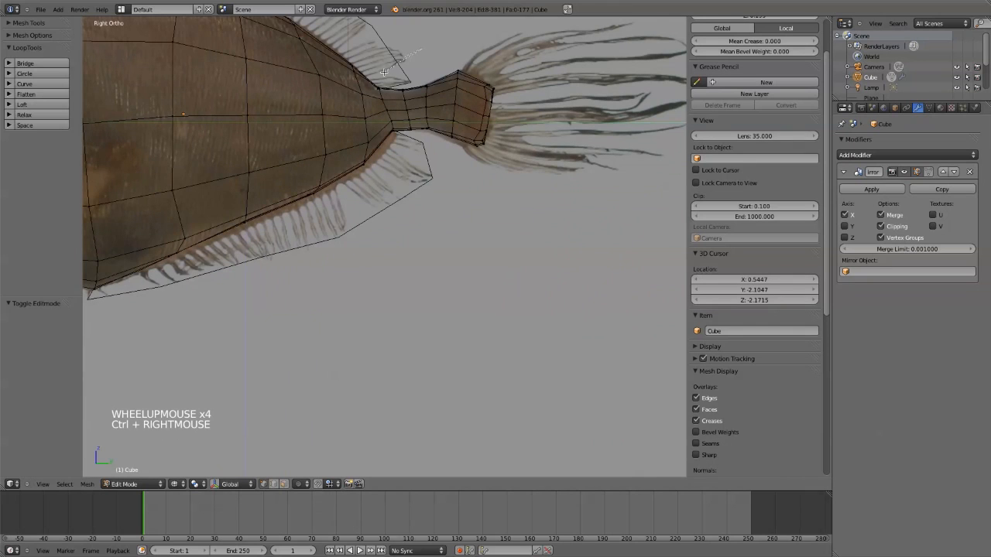
right_click_drag(385, 141, 563, 122, "ctrl")
right_click_drag(505, 37, 482, 39, "ctrl")
mouse_move(517, 136)
middle_mouse_down()
mouse_move(518, 217)
mouse_move(501, 242)
middle_mouse_up()
key("s")
key("x")
left_click(469, 204)
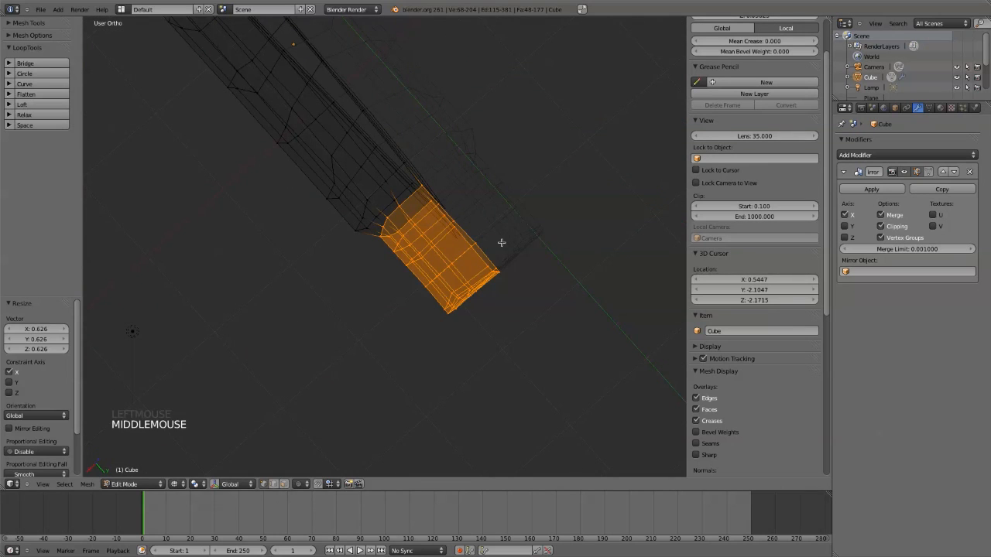
Try to shift the tail section about -0.189 along X towards the mirror centre line
key("g")
key("x")
left_click(503, 271)
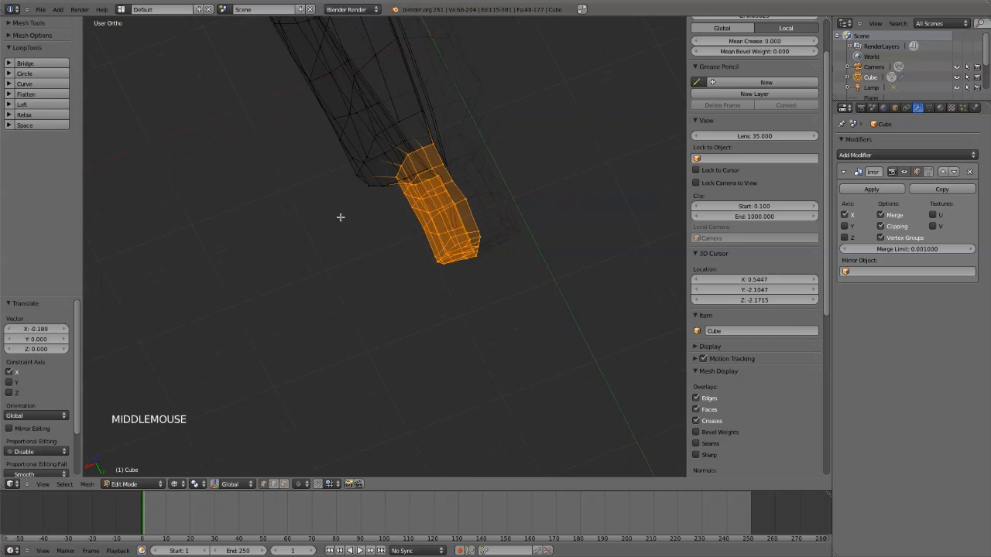
middle_click_drag(343, 217, 361, 224)
middle_click_drag(433, 259, 426, 243)
key("KP_7")
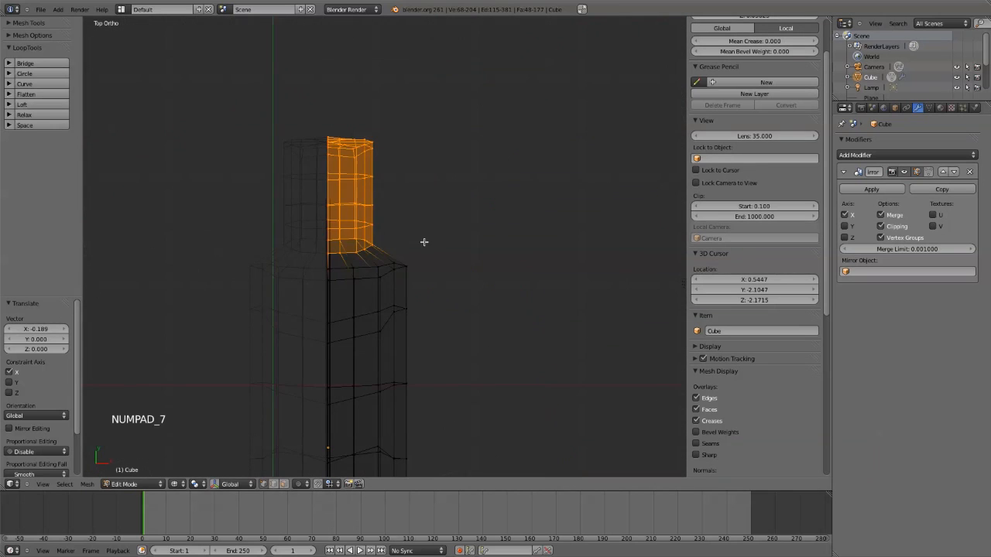
Try to rotate the tail section by about -4.2° in the top view
key("r")
key("x")
left_click(453, 188)
middle_click_drag(322, 184, 349, 259, "shift")
scroll(331, 166, "up", 7)
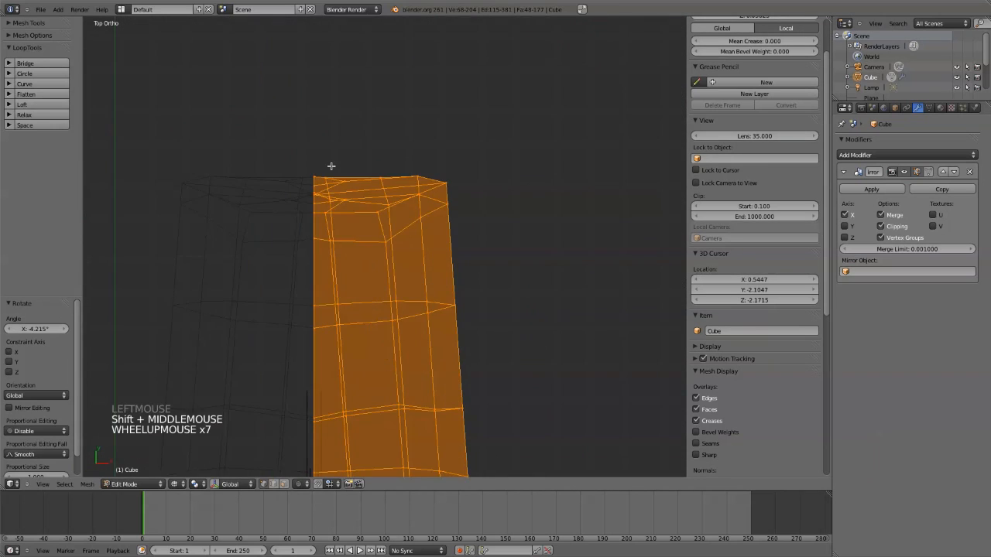
Undo the rotation, shift and narrowing of the tail section
key("ctrl+z")
key("ctrl+z")
key("ctrl+z")
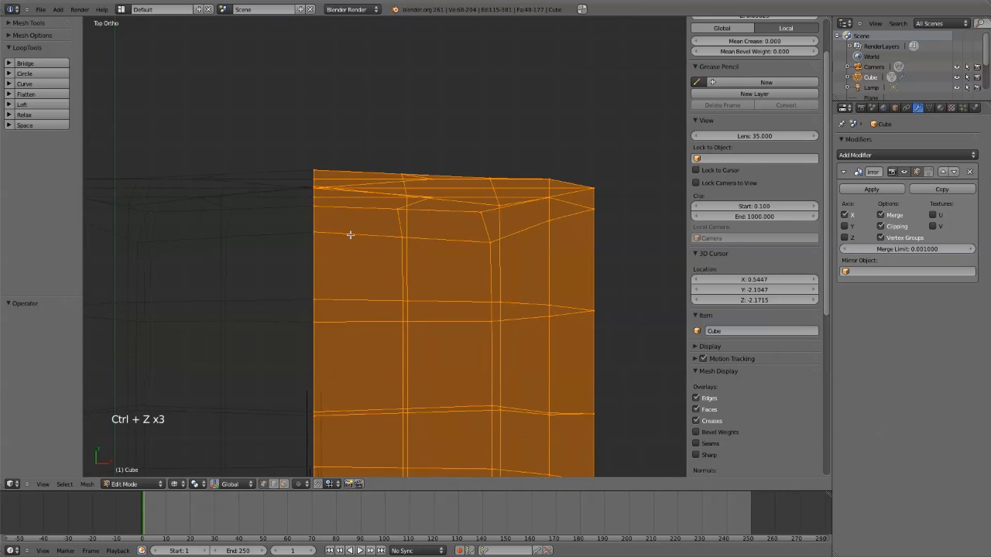
Turn off the Mirror modifier's clipping and pull the stray vertex at the tail's end about 0.315 along X off the centre line
middle_click_drag(348, 232, 309, 215)
key("KP_1")
key("KP_3")
scroll(277, 272, "down", 20)
middle_click_drag(276, 272, 521, 162)
scroll(420, 133, "up", 8)
middle_click_drag(421, 132, 446, 241, "shift")
key("z")
scroll(453, 241, "up", 3)
left_click(881, 226)
left_click(542, 226)
key("g")
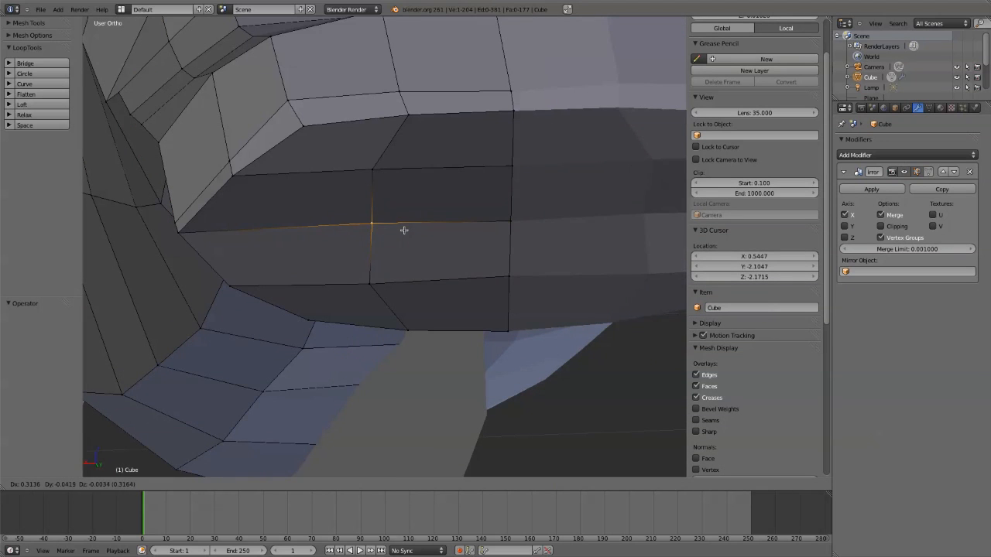
left_click(404, 230)
Select the tail section behind the body against the side reference image and look at it from above
scroll(485, 358, "down", 5)
middle_click_drag(485, 358, 449, 294)
key("KP_1")
key("KP_3")
key("z")
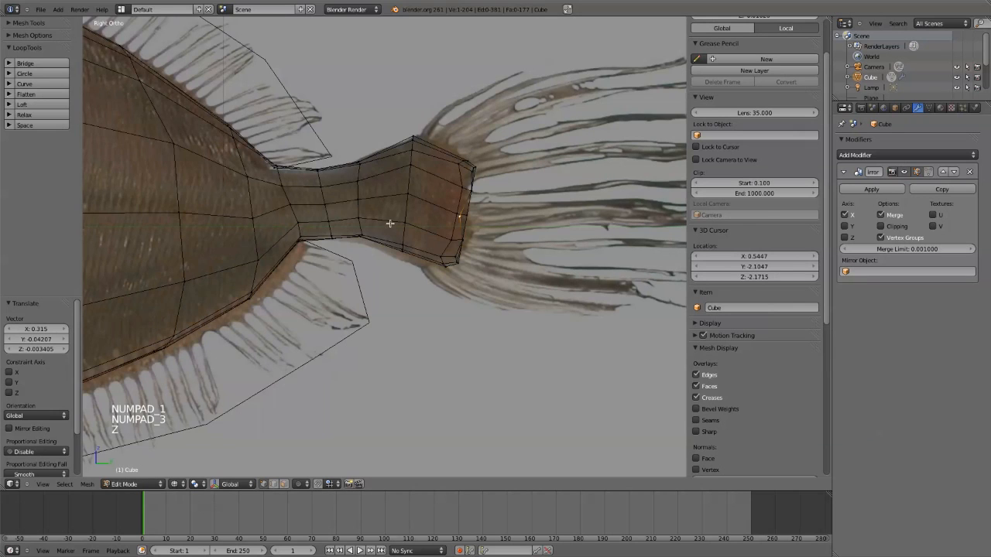
right_click_drag(305, 172, 518, 270, "ctrl")
mouse_move(554, 178)
middle_mouse_down()
mouse_move(480, 210)
mouse_move(475, 281)
middle_mouse_up()
key("KP_7")
Try to rotate the selected tail section by about -6.8° and undo it
key("r")
left_click(553, 224)
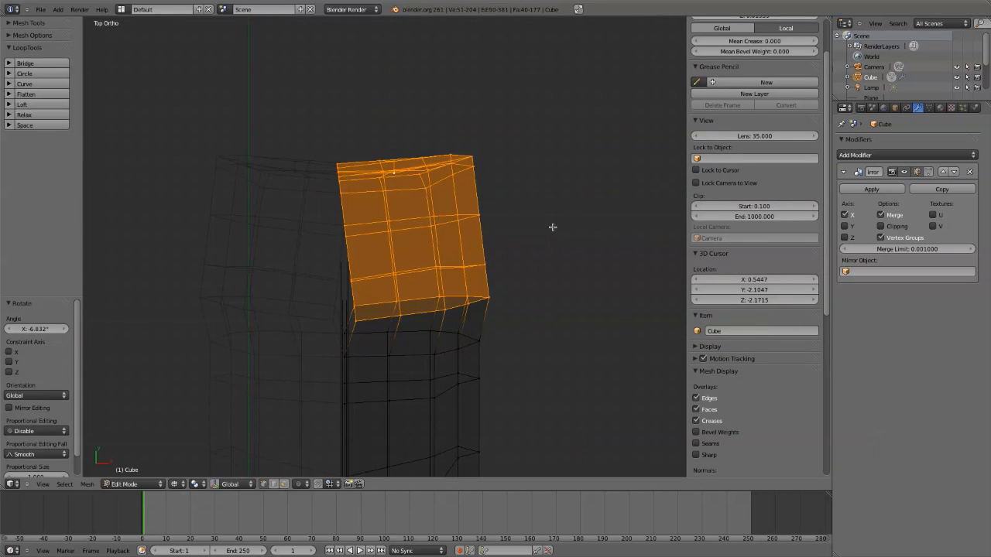
key("ctrl+z")
Turn the Mirror modifier's clipping back on, then rotate and move the tail section inwards towards the centre line
left_click(542, 286)
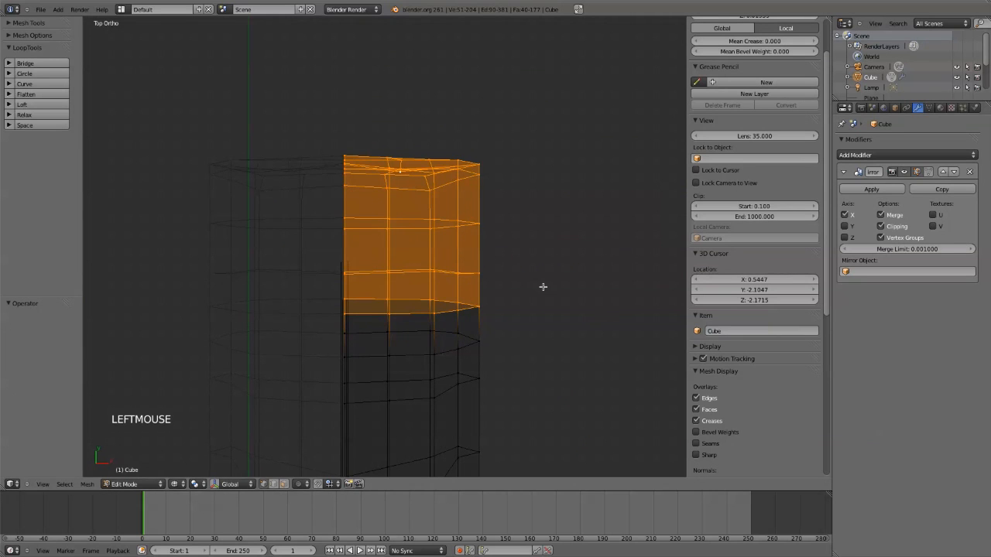
key("r")
left_click(573, 272)
key("g")
left_click(555, 301)
key("r")
left_click(546, 320)
Shift the tail section about -0.059 along X and -0.018 along Y, and narrow it along X
key("g")
key("s")
key("x")
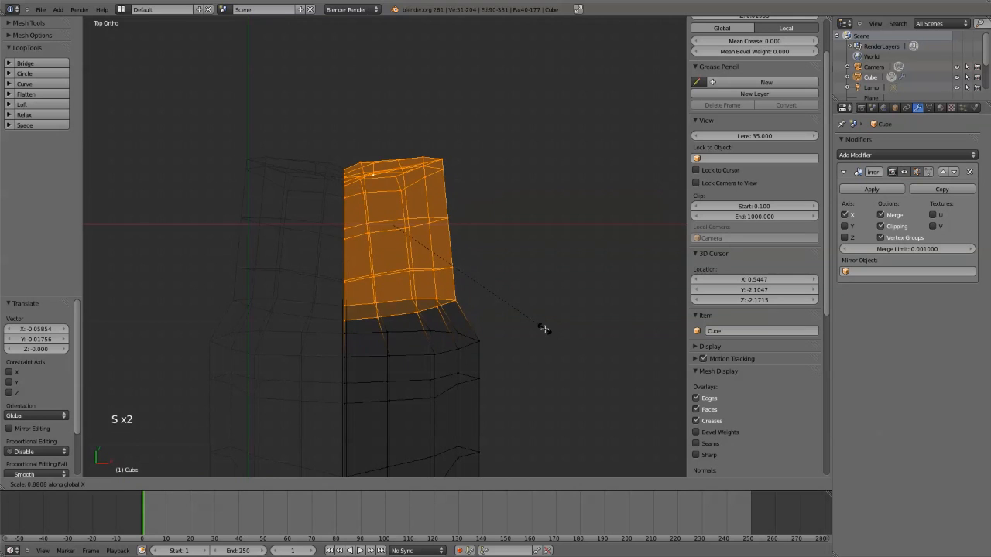
left_click(498, 282)
Angle the tail section further inwards with rotations of about -6.7° and -1.6°
key("g")
left_click(496, 276)
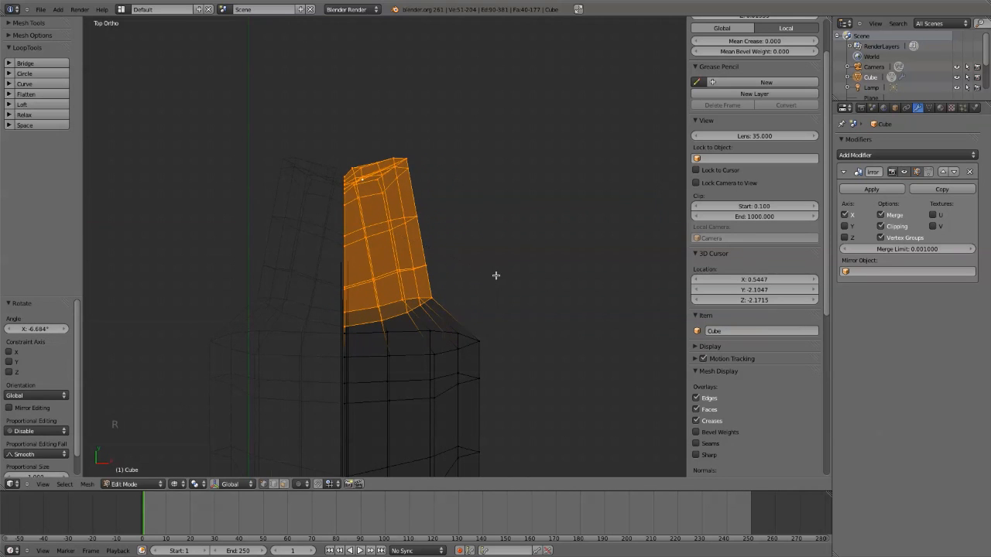
scroll(473, 294, "down", 3)
key("r")
left_click(486, 317)
key("z")
middle_click_drag(485, 316, 320, 332)
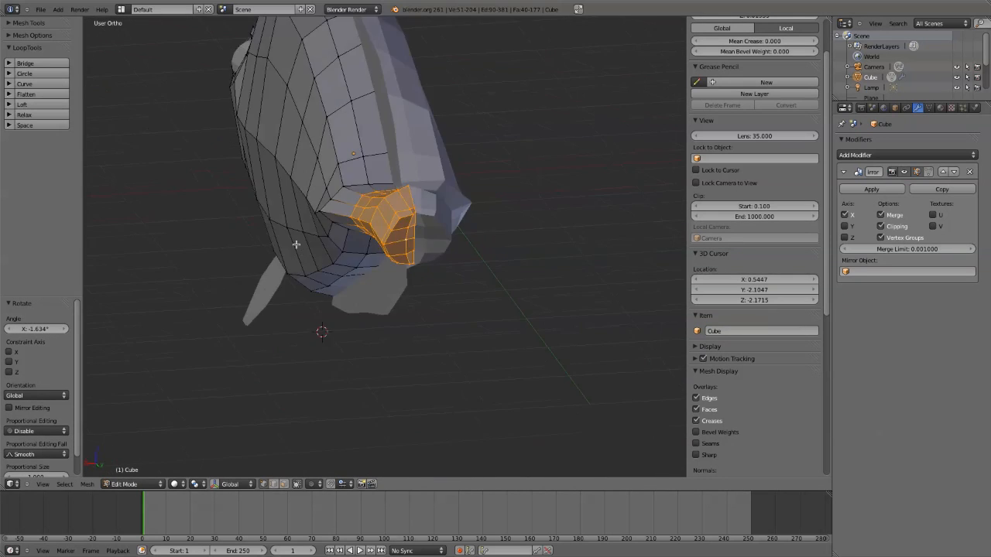
scroll(387, 328, "down", 2)
Rotate the edge loops where the tail meets the body by about -11° and move them inwards to taper the transition
key("KP_7")
scroll(402, 312, "up", 4)
left_click(514, 335, "alt")
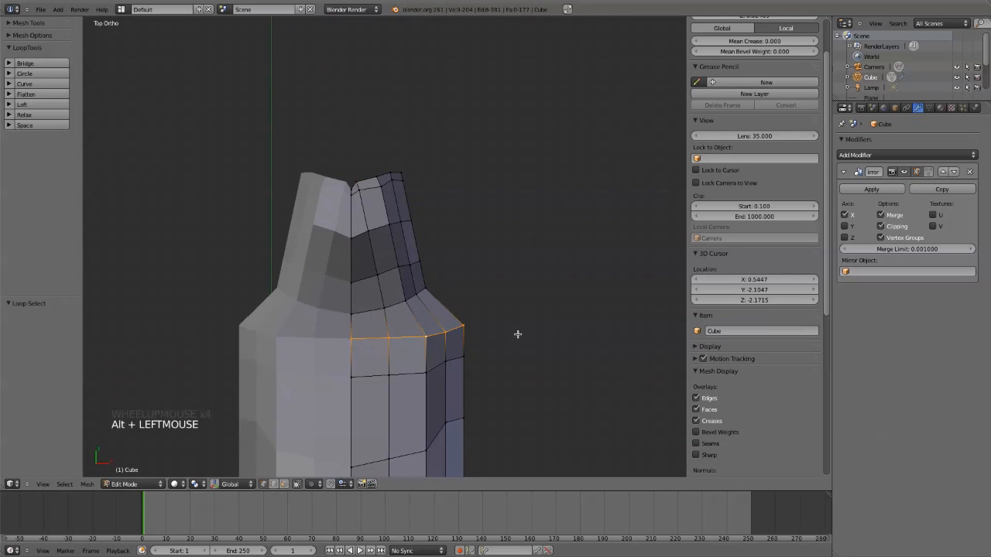
key("z")
key("r")
left_click(486, 329)
key("g")
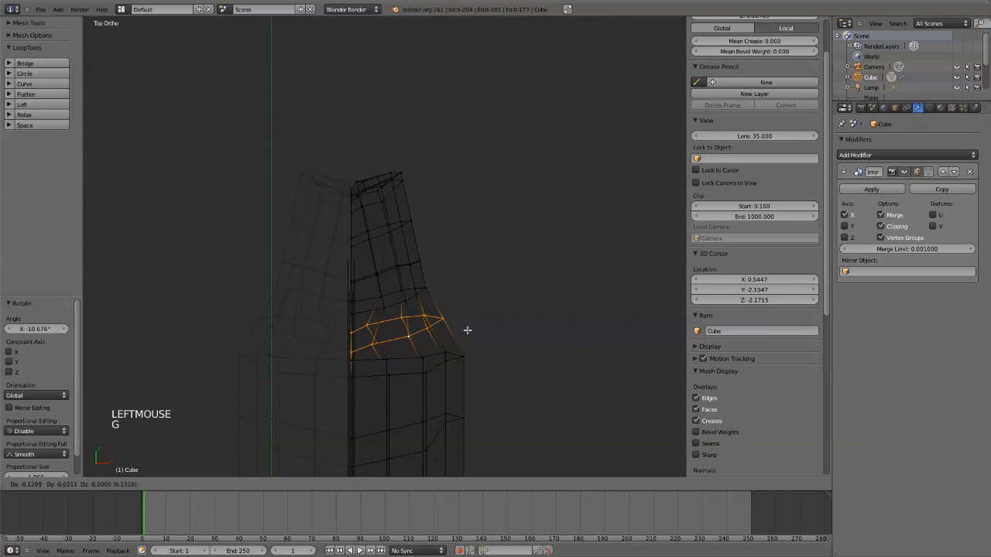
left_click(468, 332)
Try to move the centre-line vertices at the tail's end in the top view
scroll(394, 296, "up", 5)
key("z")
middle_click_drag(328, 160, 476, 360, "shift")
key("z")
key("b")
left_click_drag(434, 284, 453, 336)
mouse_move(453, 336)
middle_mouse_down()
mouse_move(442, 310)
mouse_move(465, 336)
middle_mouse_up()
key("KP_7")
key("g")
left_click(458, 305)
Undo the last vertex move and selection on the tail
scroll(504, 353, "down", 10)
key("KP_1")
key("KP_5")
key("KP_7")
scroll(518, 439, "up", 6)
key("z")
key("ctrl+z")
key("ctrl+z")
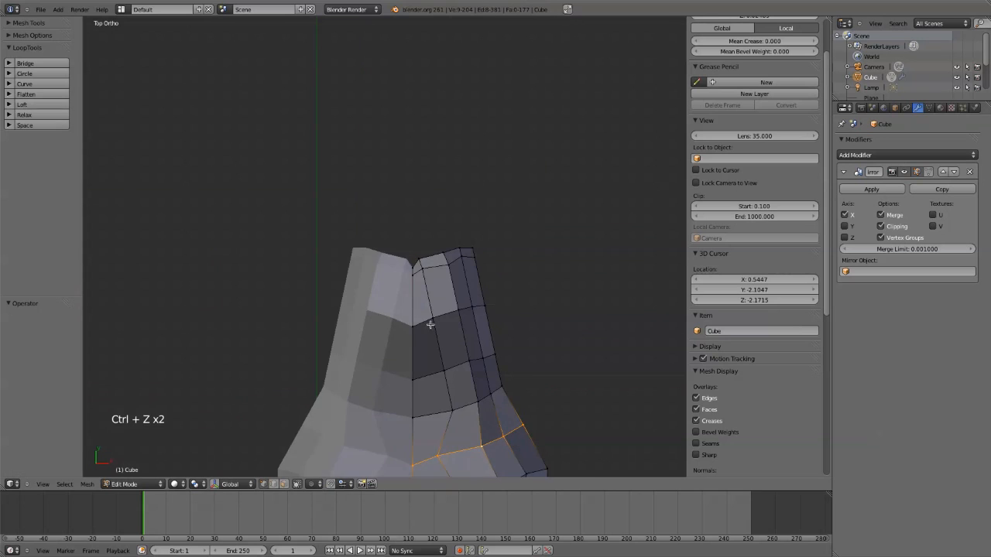
Move the centre-line vertices in the notch at the tail's end about 0.047 along Y
key("z")
key("a")
key("b")
left_click_drag(410, 264, 416, 288)
key("g")
left_click(415, 281)
key("z")
scroll(491, 336, "down", 5)
mouse_move(491, 336)
middle_mouse_down()
mouse_move(279, 266)
mouse_move(303, 257)
mouse_move(343, 327)
mouse_move(284, 377)
mouse_move(345, 364)
mouse_move(482, 242)
middle_mouse_up()
key("KP_1")
key("KP_3")
scroll(482, 242, "up", 3)
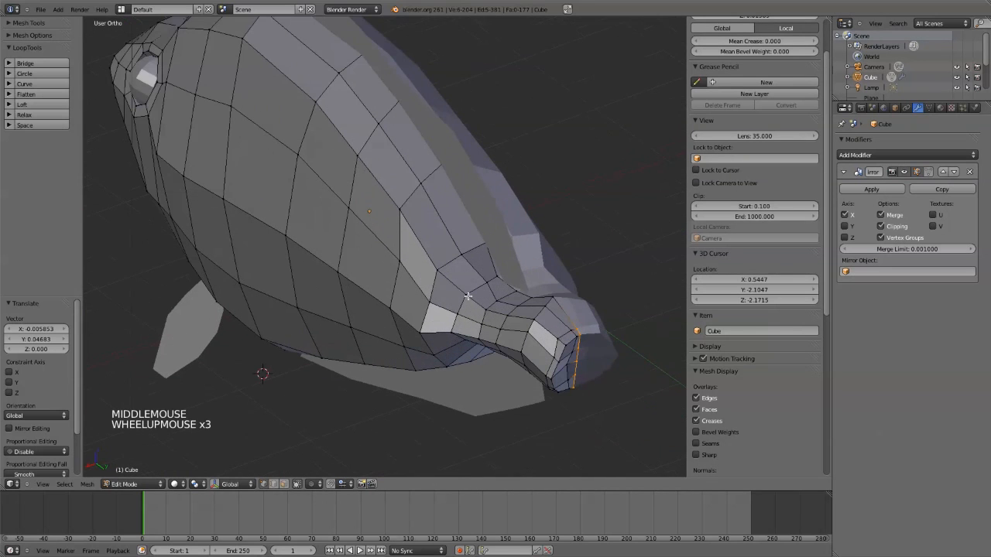
Switch the fish body to Sculpt Mode and choose the Smooth brush
left_click(133, 484)
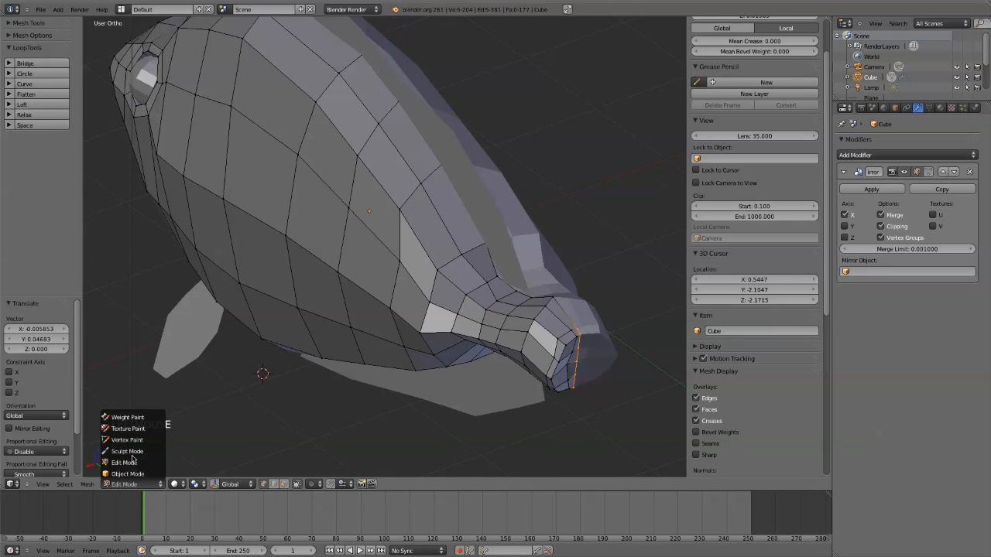
left_click(133, 452)
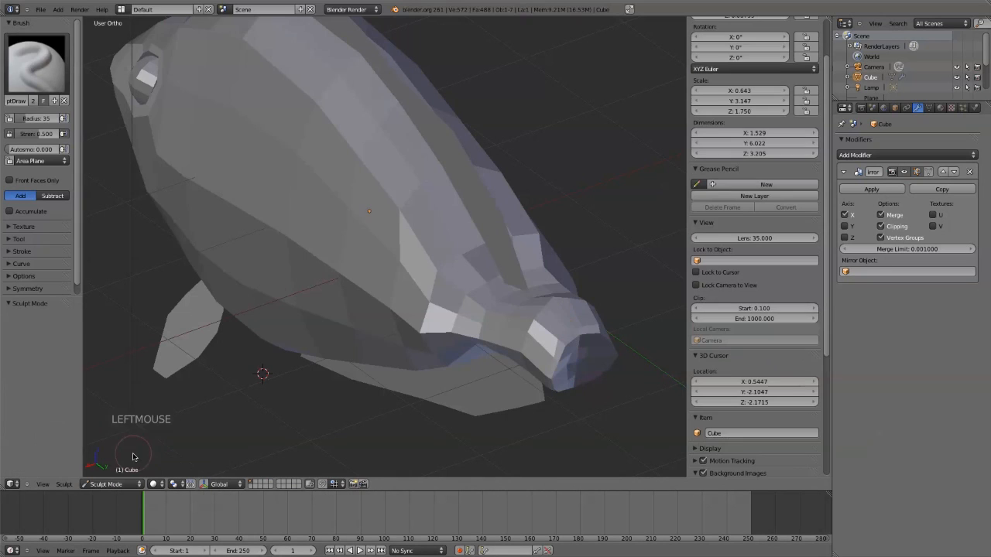
left_click(45, 68)
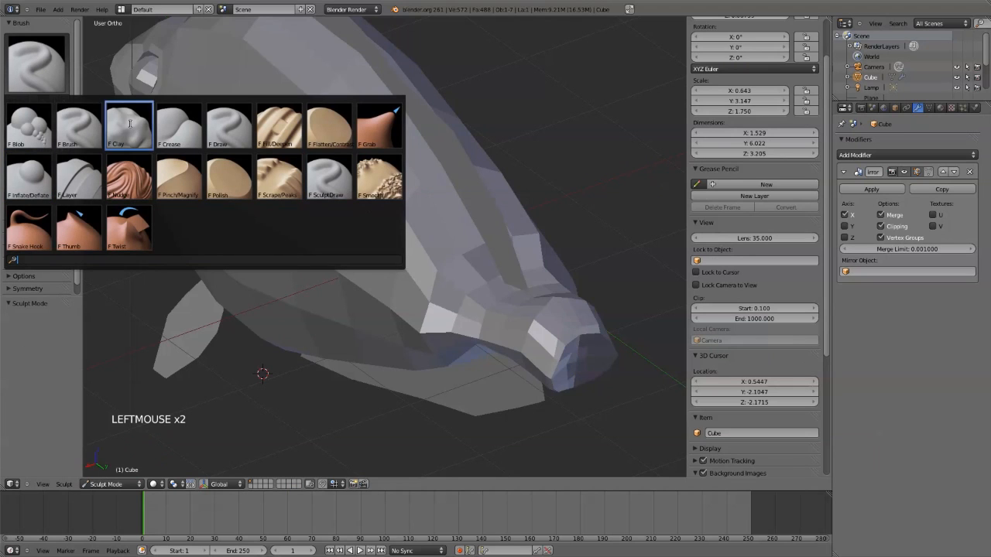
left_click(372, 185)
Smooth the tail and its transition into the rear of the body with brush strokes from several angles
mouse_move(421, 329)
left_mouse_down("shift")
mouse_move(447, 302)
mouse_move(392, 209)
left_mouse_up("shift")
scroll(393, 209, "down", 2)
middle_click_drag(391, 376, 398, 312)
mouse_move(442, 252)
left_mouse_down("shift")
mouse_move(457, 232)
mouse_move(493, 245)
left_mouse_up("shift")
middle_click_drag(493, 245, 422, 395)
scroll(422, 394, "up", 3)
middle_click_drag(391, 403, 378, 283, "shift")
left_click_drag(378, 282, 410, 385, "shift")
middle_click_drag(409, 385, 453, 304)
mouse_move(424, 213)
left_mouse_down("shift")
mouse_move(443, 215)
mouse_move(453, 270)
left_mouse_up("shift")
mouse_move(454, 270)
middle_mouse_down()
mouse_move(341, 325)
mouse_move(317, 281)
mouse_move(437, 286)
middle_mouse_up()
scroll(340, 325, "up", 2)
middle_click_drag(438, 287, 427, 299, "shift")
mouse_move(438, 259)
left_mouse_down("shift")
mouse_move(441, 216)
mouse_move(453, 213)
left_mouse_up("shift")
middle_click_drag(453, 213, 359, 381)
left_click_drag(359, 381, 292, 330, "shift")
scroll(351, 313, "down", 4)
mouse_move(351, 313)
middle_mouse_down()
mouse_move(426, 312)
mouse_move(409, 341)
middle_mouse_up()
left_click_drag(329, 298, 319, 306, "shift")
mouse_move(303, 328)
middle_mouse_down()
mouse_move(332, 257)
mouse_move(307, 364)
middle_mouse_up()
scroll(307, 364, "down", 1)
mouse_move(306, 364)
middle_mouse_down()
mouse_move(346, 311)
mouse_move(337, 298)
middle_mouse_up()
mouse_move(294, 273)
left_mouse_down("shift")
mouse_move(289, 239)
mouse_move(308, 274)
left_mouse_up("shift")
middle_click_drag(295, 283, 250, 275)
View the fish from above, activate the Grab brush and set its radius to 77
key("KP_1")
key("KP_7")
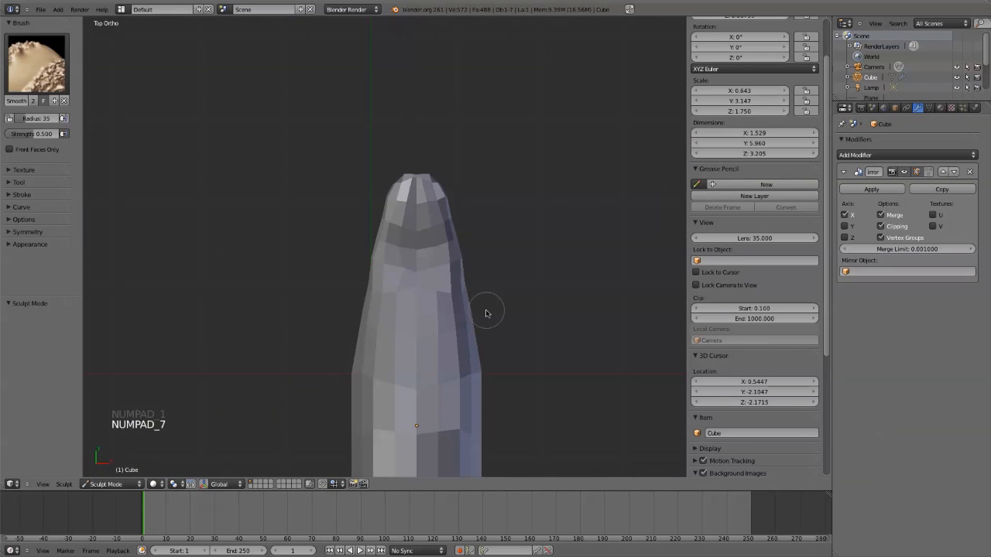
scroll(465, 364, "down", 3)
scroll(439, 400, "down", 3)
scroll(430, 402, "up", 3)
middle_click_drag(426, 404, 414, 300, "shift")
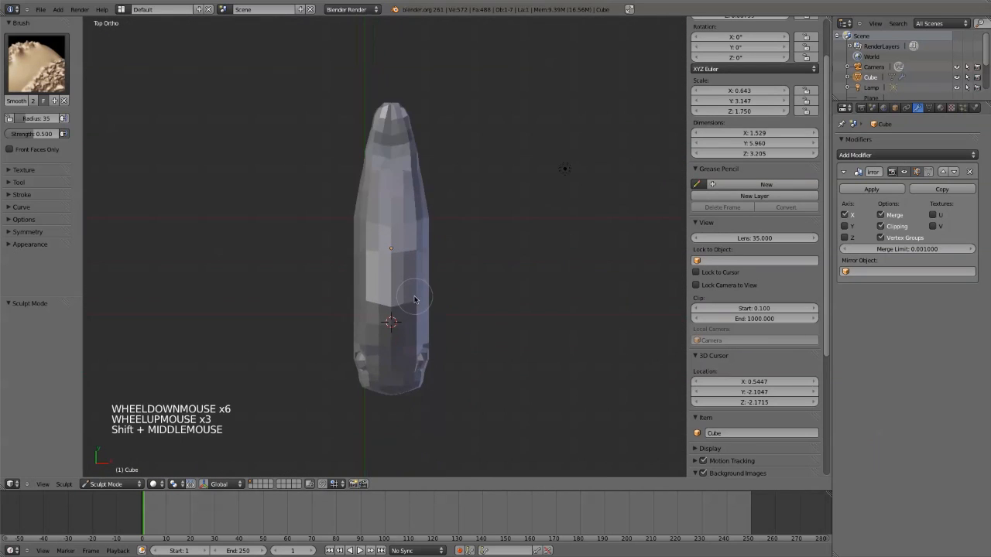
key("g")
scroll(387, 257, "up", 3)
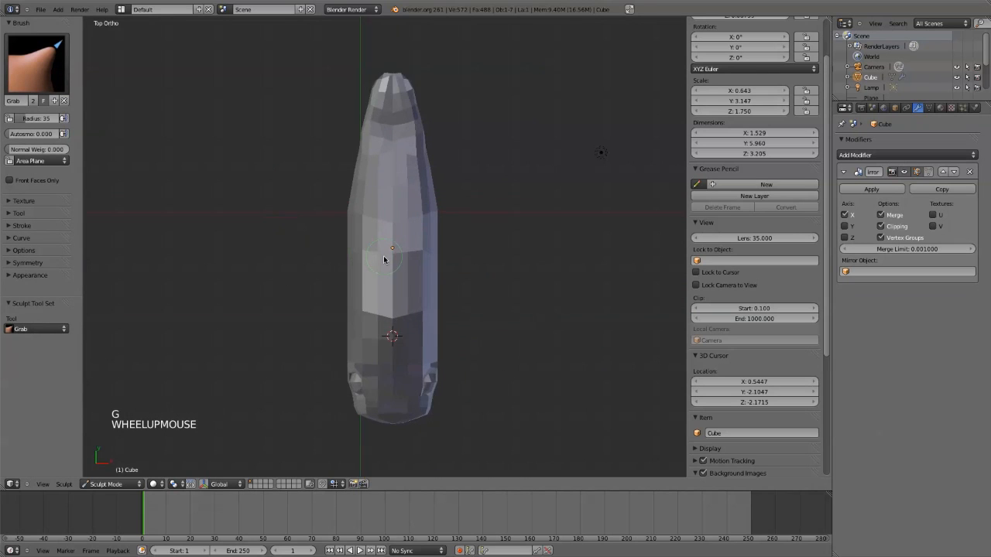
scroll(386, 260, "down", 1)
key("f")
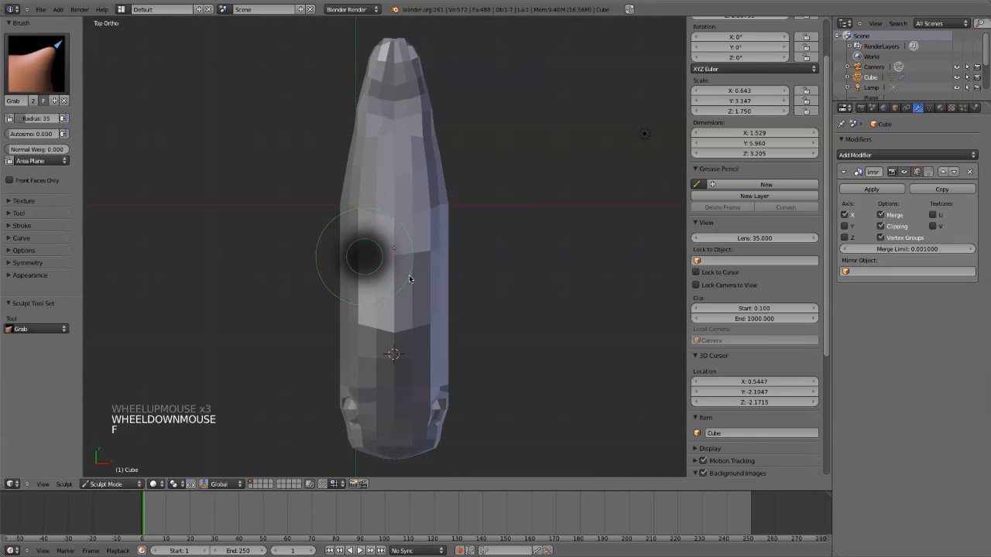
left_click(401, 276)
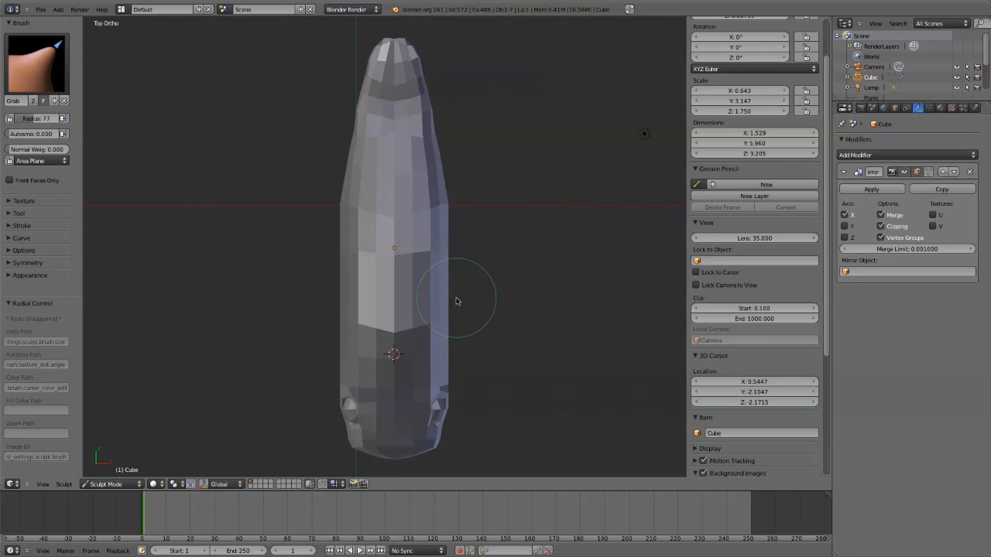
Enlarge the Grab brush's radius to 185 and adjust its strength
middle_click_drag(487, 281, 457, 194)
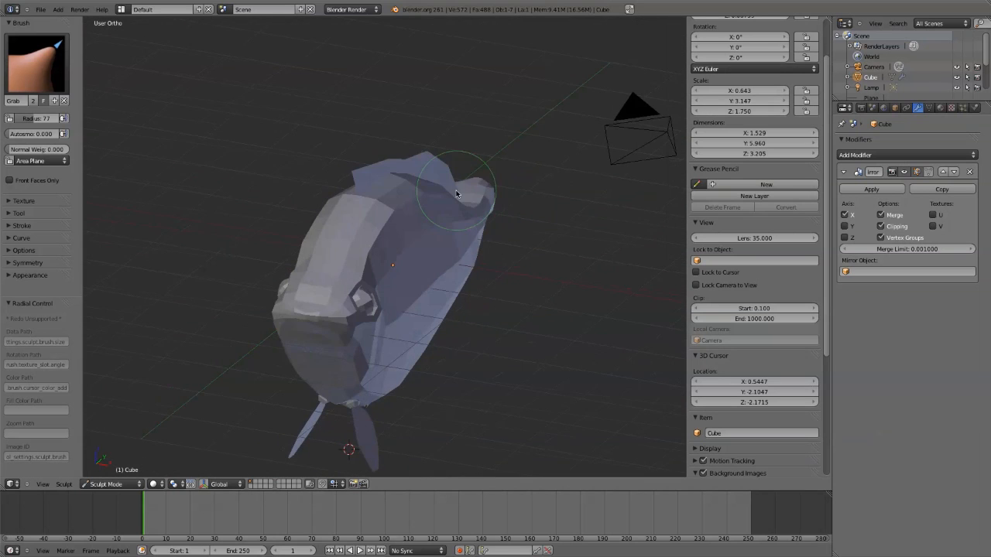
key("f")
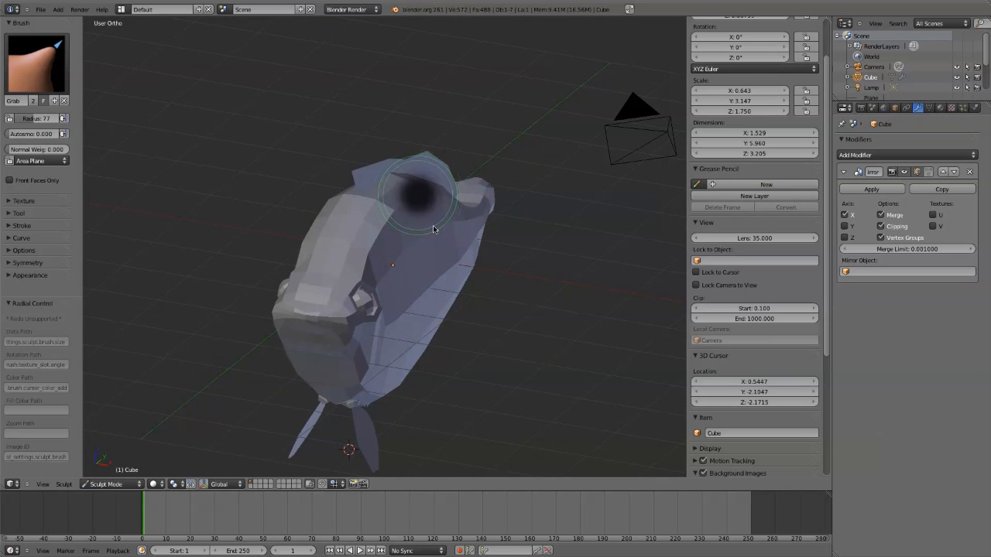
left_click(475, 261)
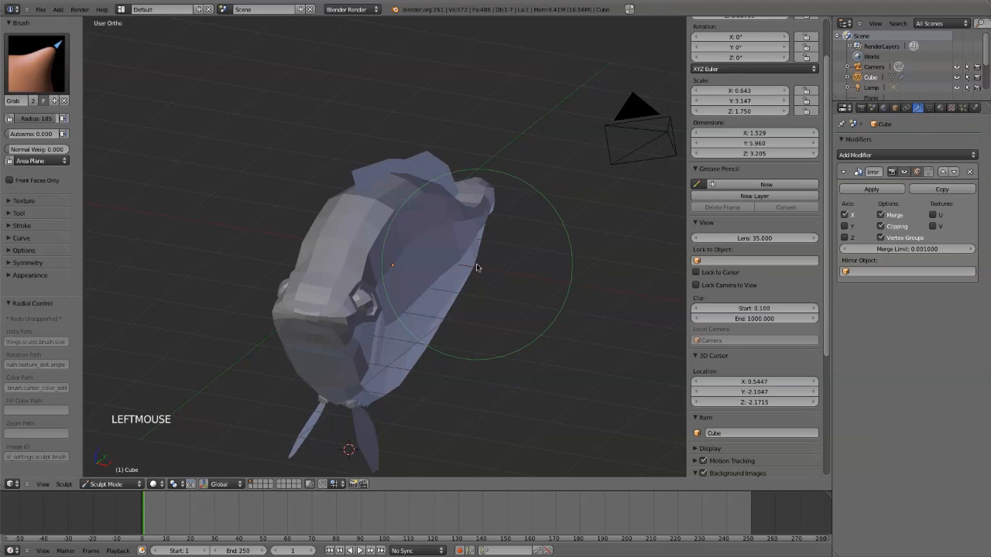
key("shift+f")
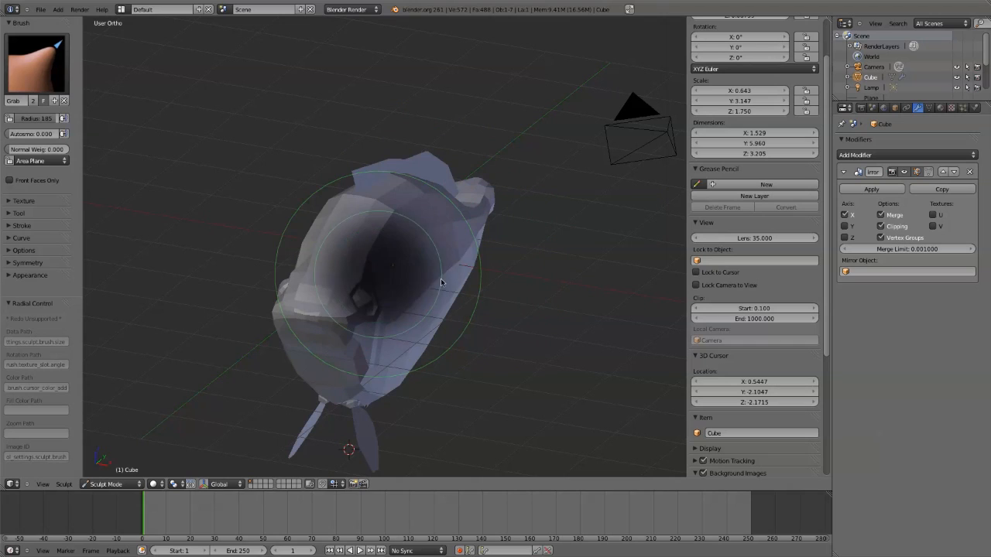
left_click(445, 287)
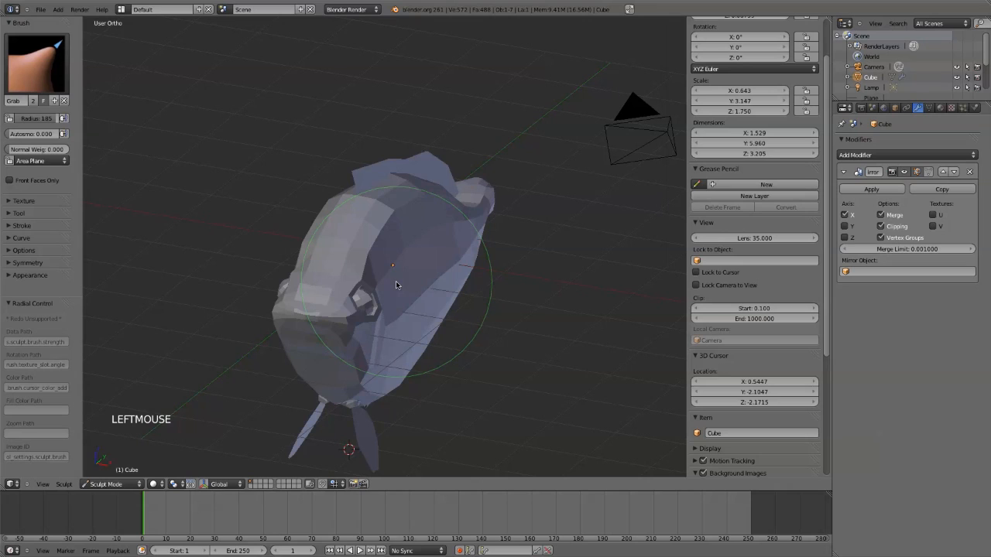
Adjust the Grab brush's texture angle and pull the middle of the body's side slightly outward with strokes in top view
key("ctrl+f")
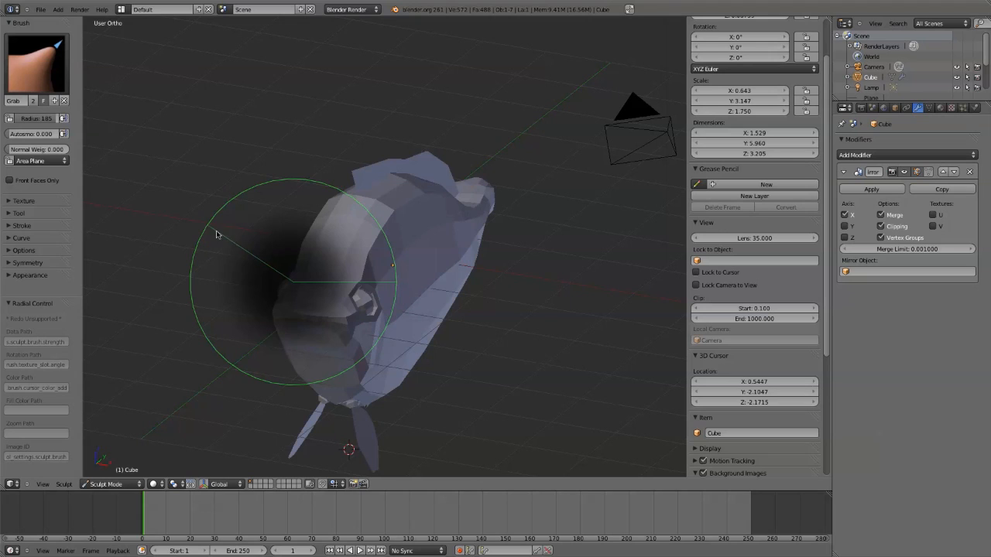
left_click(317, 350)
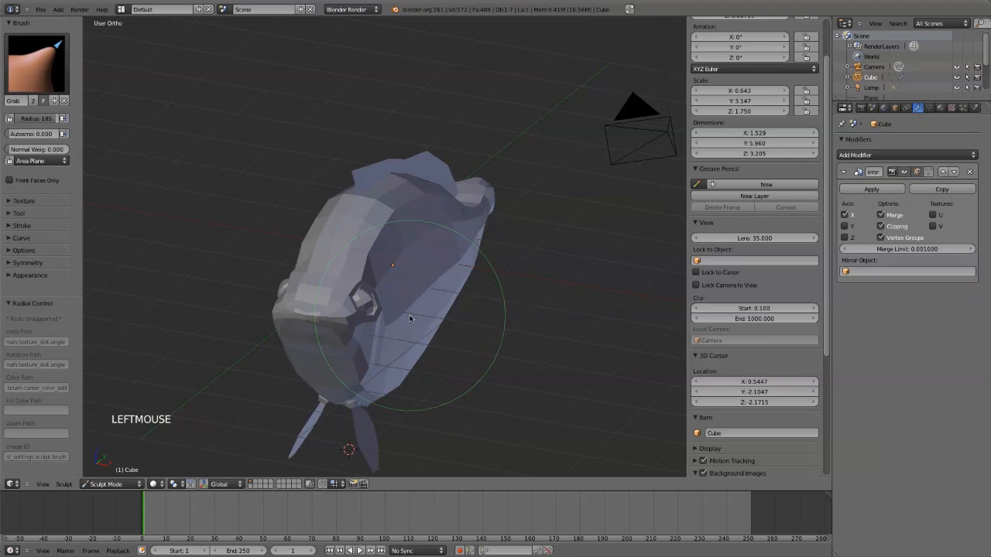
key("KP_7")
scroll(419, 310, "up", 4)
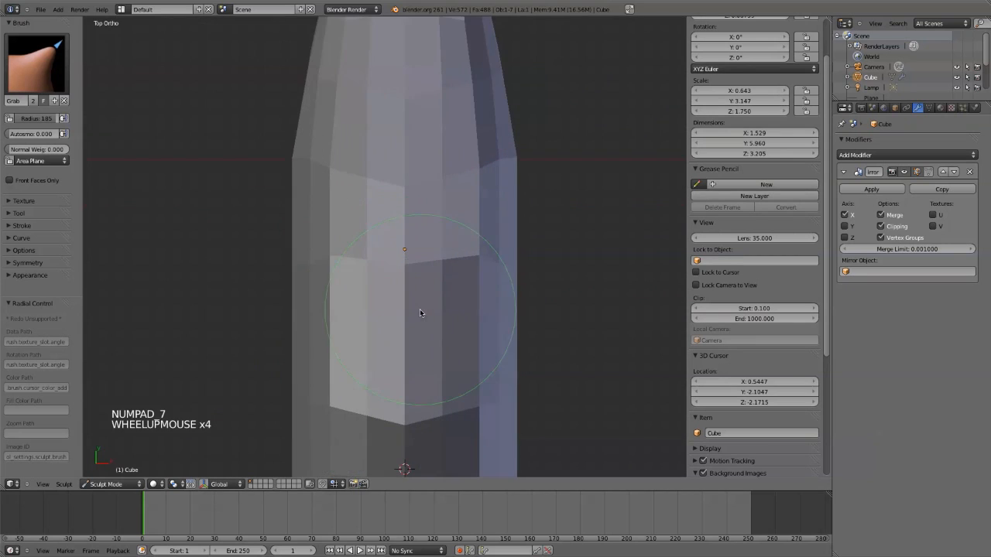
middle_click_drag(420, 309, 324, 227, "shift")
left_click_drag(383, 246, 398, 251)
mouse_move(379, 186)
left_mouse_down()
mouse_move(401, 188)
mouse_move(387, 168)
mouse_move(405, 170)
left_mouse_up()
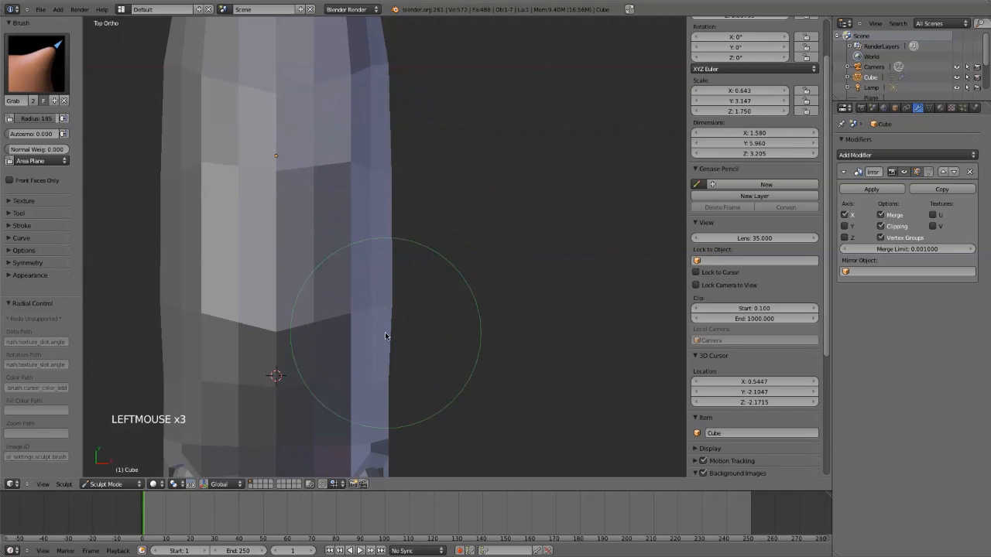
left_click(365, 311)
left_click(373, 313)
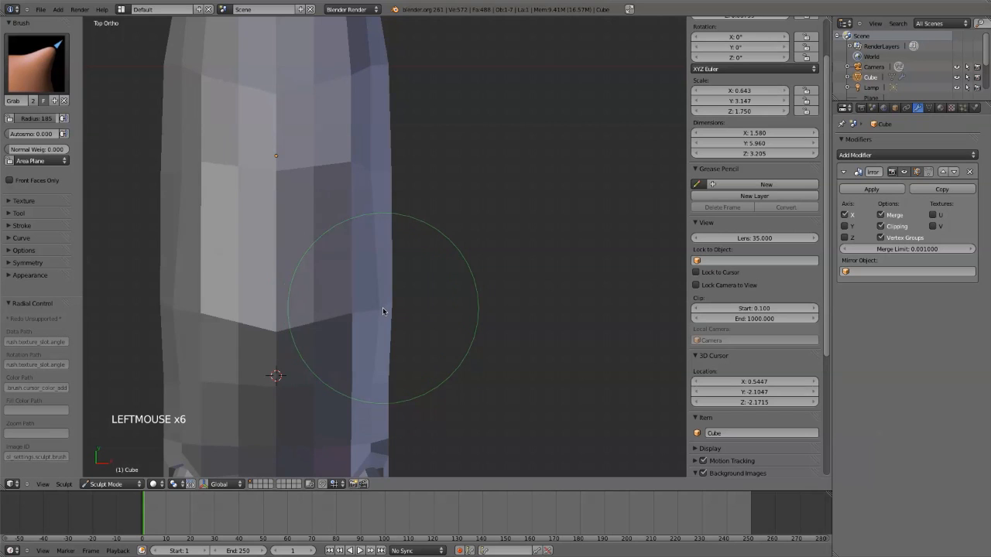
mouse_move(398, 228)
middle_mouse_down("shift")
mouse_move(410, 372)
mouse_move(367, 269)
middle_mouse_up("shift")
left_click_drag(367, 270, 375, 271)
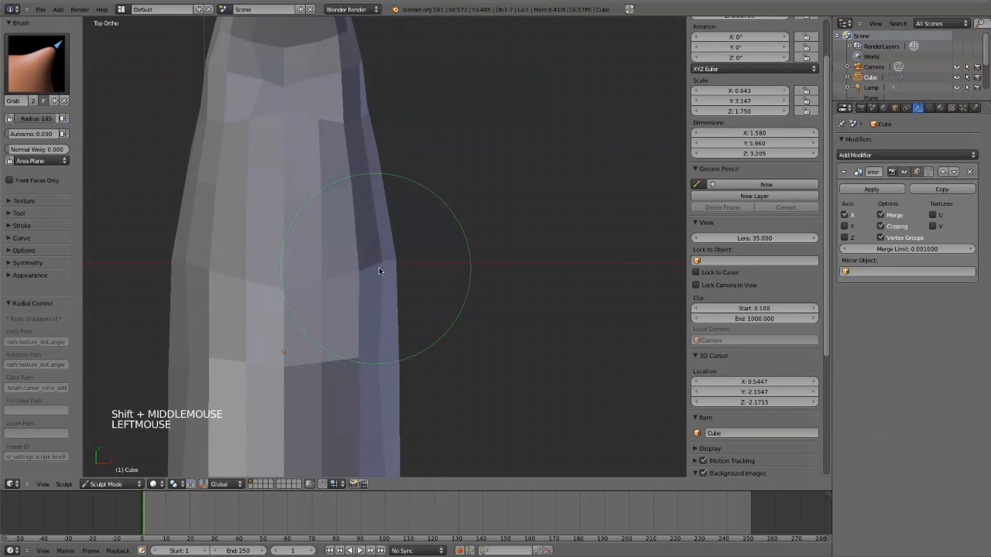
left_click_drag(363, 124, 371, 121)
Pull the rear sides of the body inward with Grab strokes in top view so they taper towards the tail
mouse_move(378, 171)
middle_mouse_down("shift")
mouse_move(407, 329)
mouse_move(402, 350)
middle_mouse_up("shift")
left_click_drag(385, 241, 375, 238)
left_click_drag(344, 159, 331, 155)
left_click_drag(369, 210, 358, 211)
left_click_drag(355, 133, 336, 134)
left_click_drag(368, 214, 336, 221)
left_click_drag(338, 169, 330, 169)
scroll(420, 330, "down", 5)
scroll(410, 333, "up", 4)
scroll(387, 345, "down", 4)
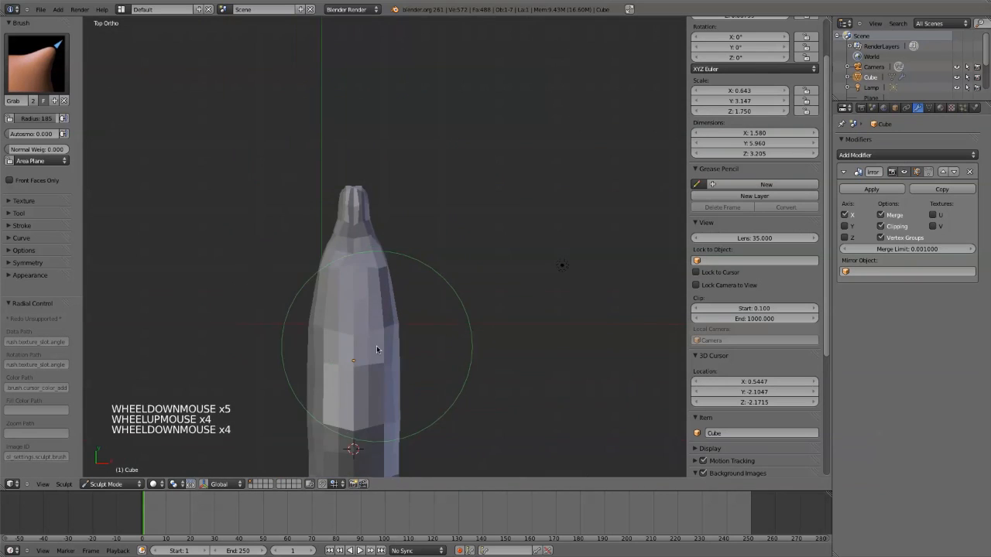
scroll(434, 347, "down", 4)
middle_click_drag(502, 343, 456, 336)
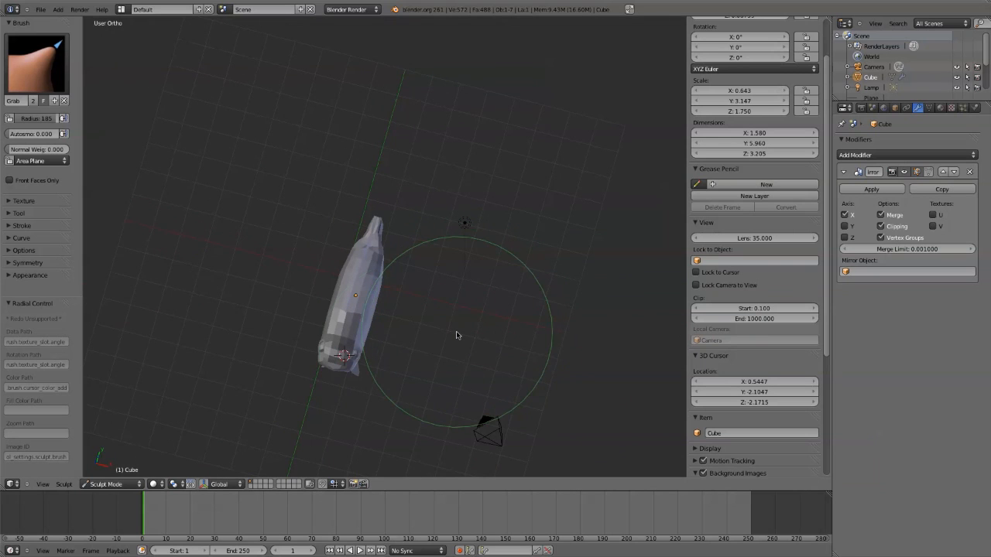
Leave Blender's full-screen display, switch to Chrome and return to the Grammicolepis Brachiusculus image results
left_click(629, 10)
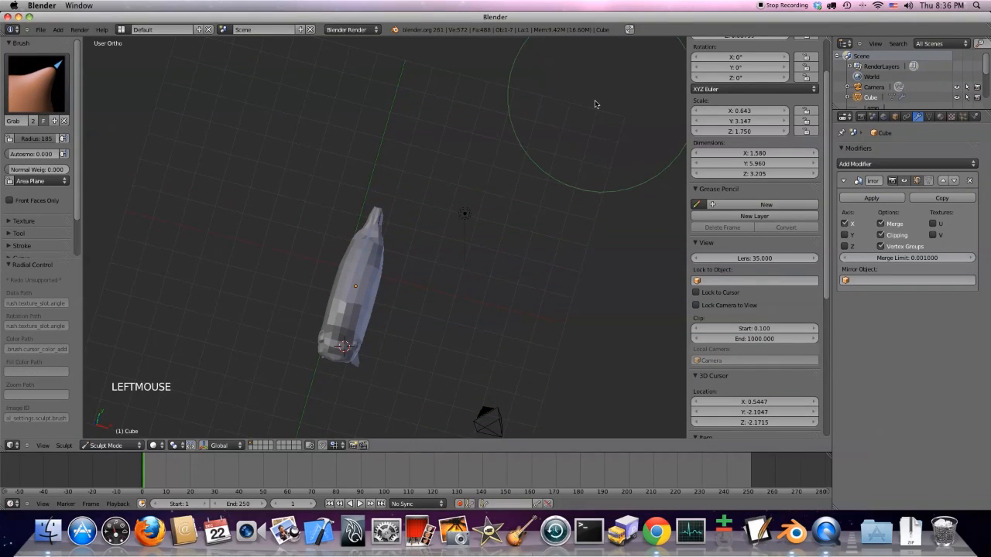
left_click(655, 535)
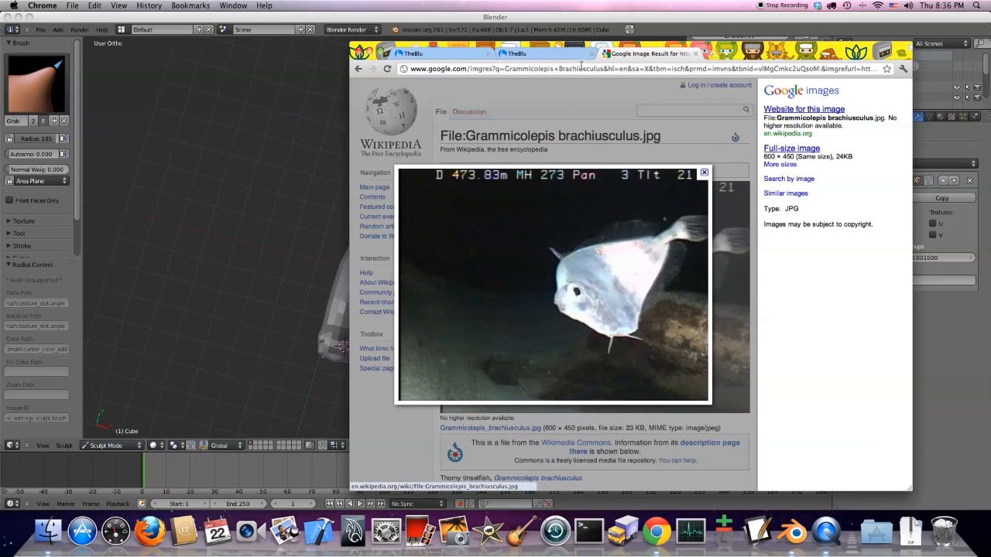
left_click(358, 69)
Look through the Grammicolepis Brachiusculus images for views showing the body's thickness, and open the Wikipedia photo of the white fish
scroll(564, 398, "down", 10)
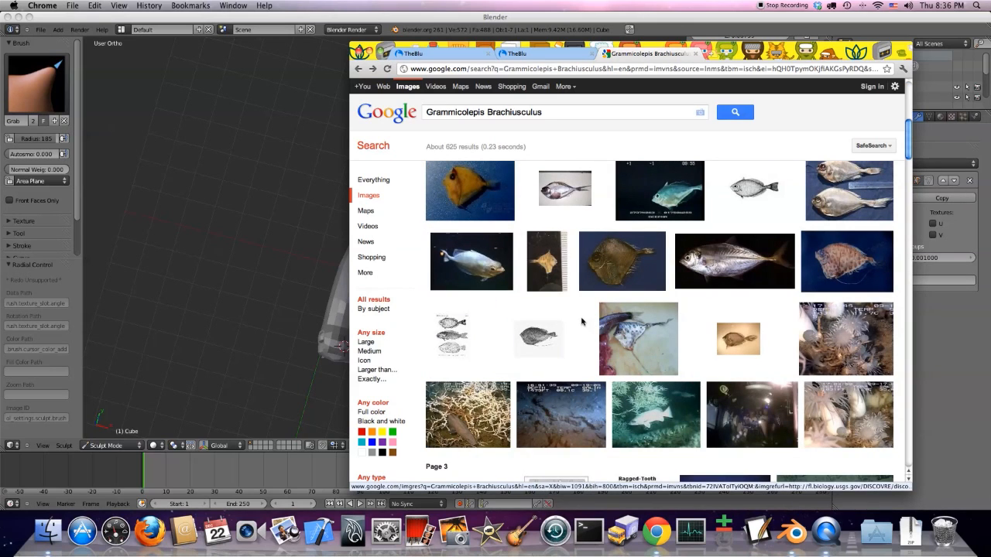
scroll(581, 324, "down", 3)
scroll(581, 325, "down", 4)
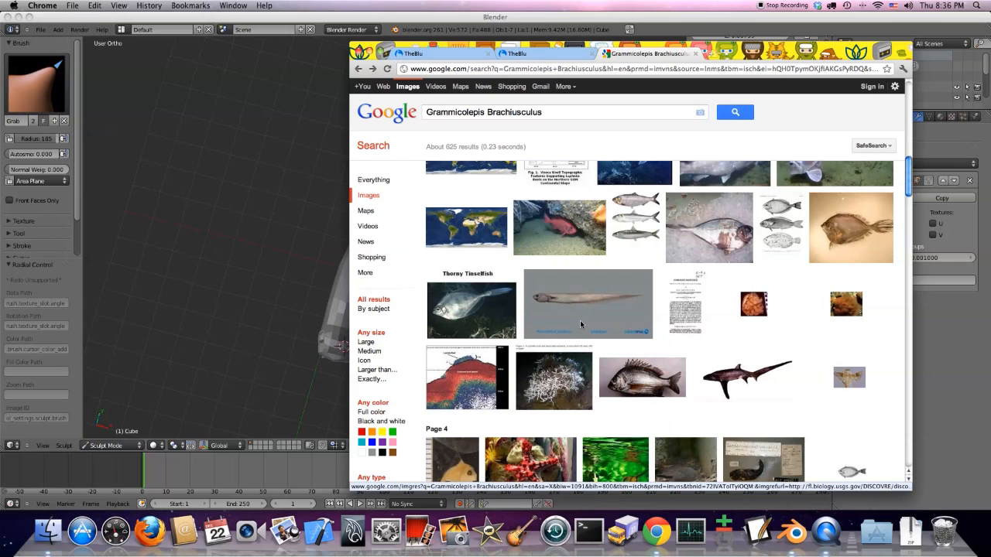
scroll(582, 324, "down", 7)
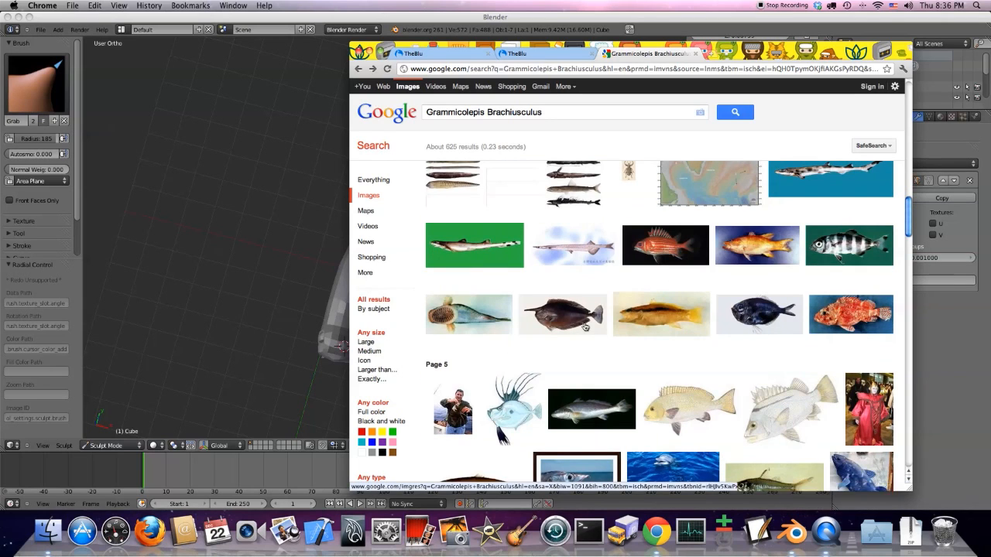
scroll(703, 322, "up", 5)
scroll(703, 322, "up", 10)
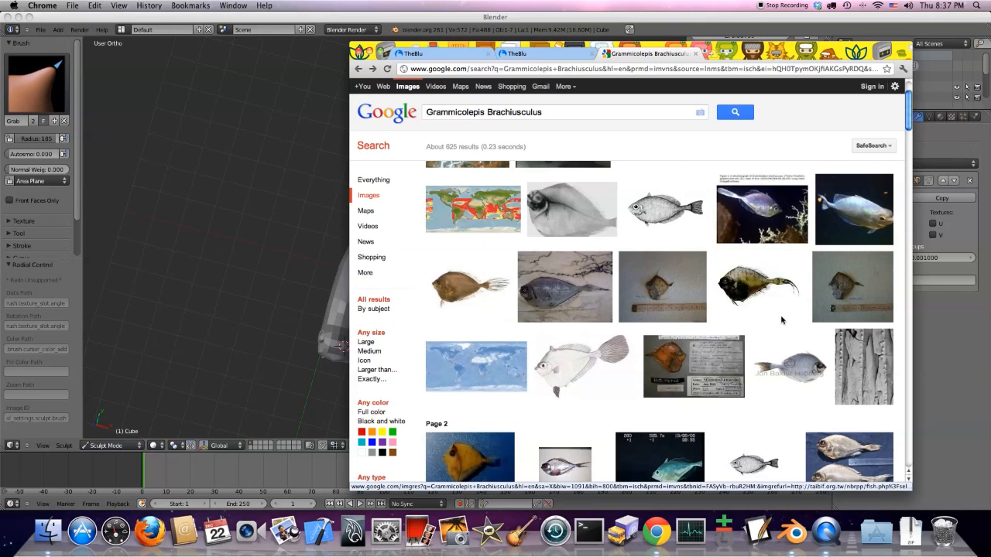
scroll(782, 320, "up", 3)
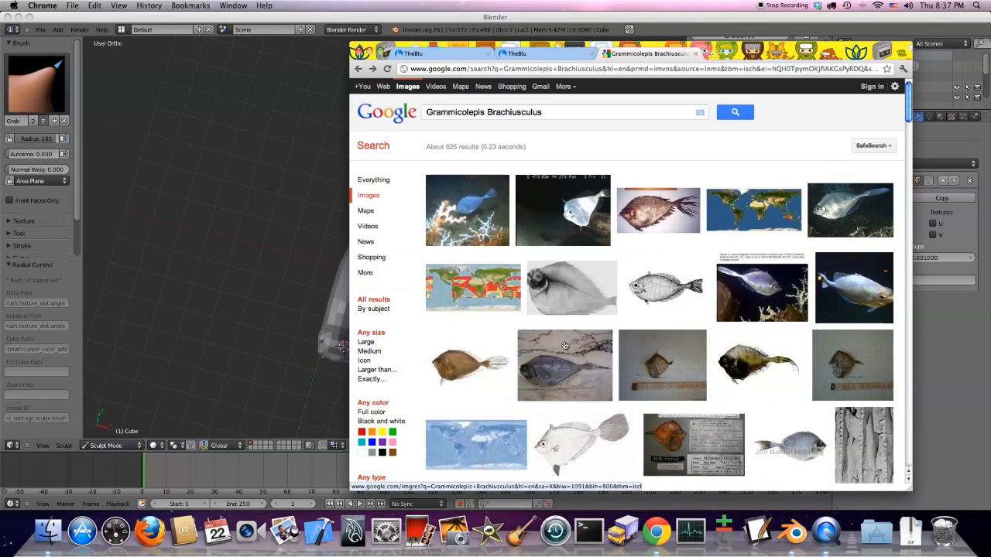
mouse_move(660, 377)
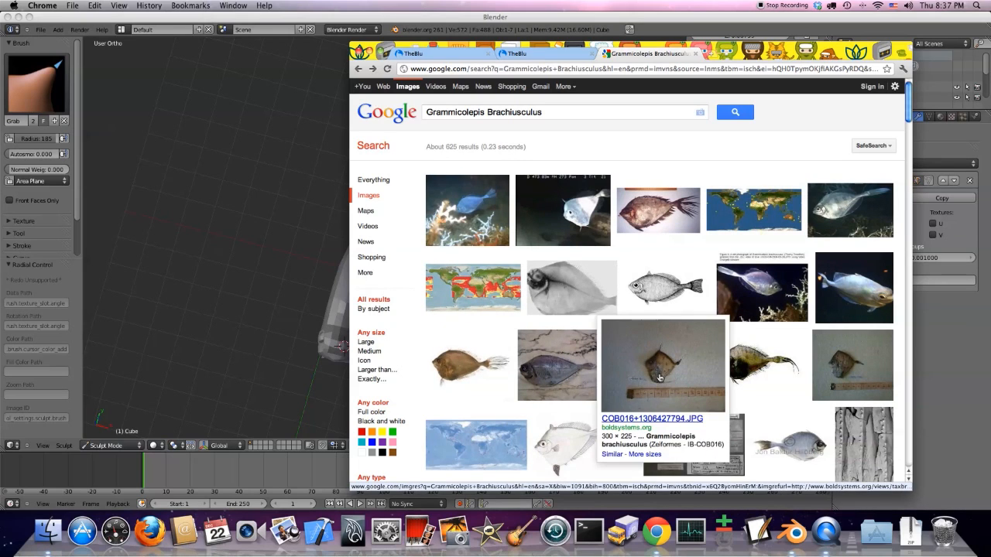
scroll(695, 362, "down", 5)
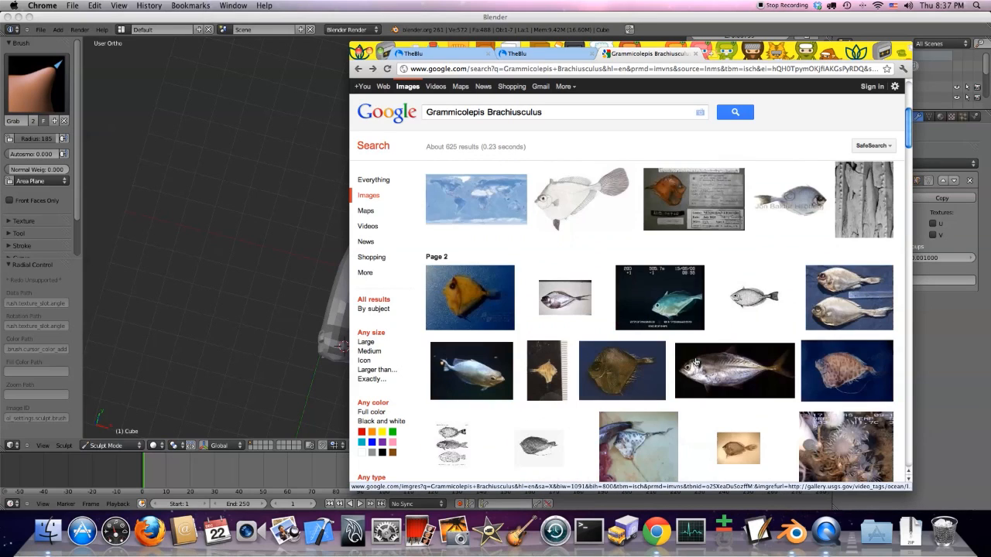
mouse_move(538, 387)
scroll(660, 343, "down", 5)
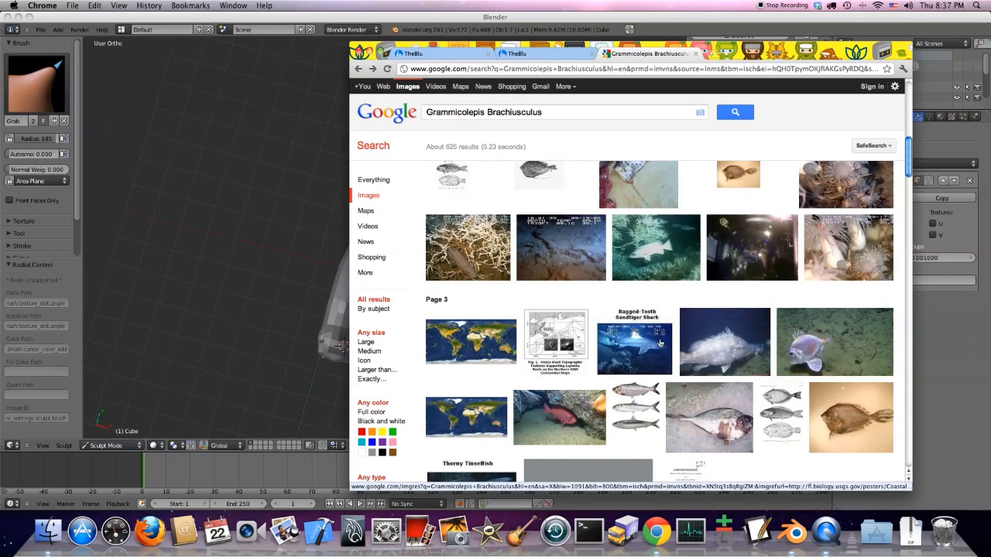
scroll(660, 343, "down", 5)
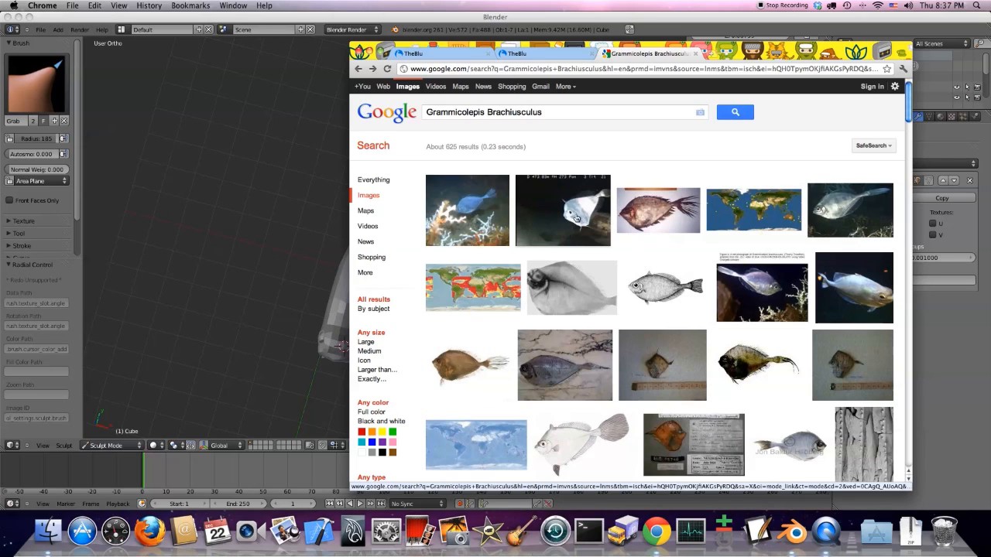
left_click(575, 218)
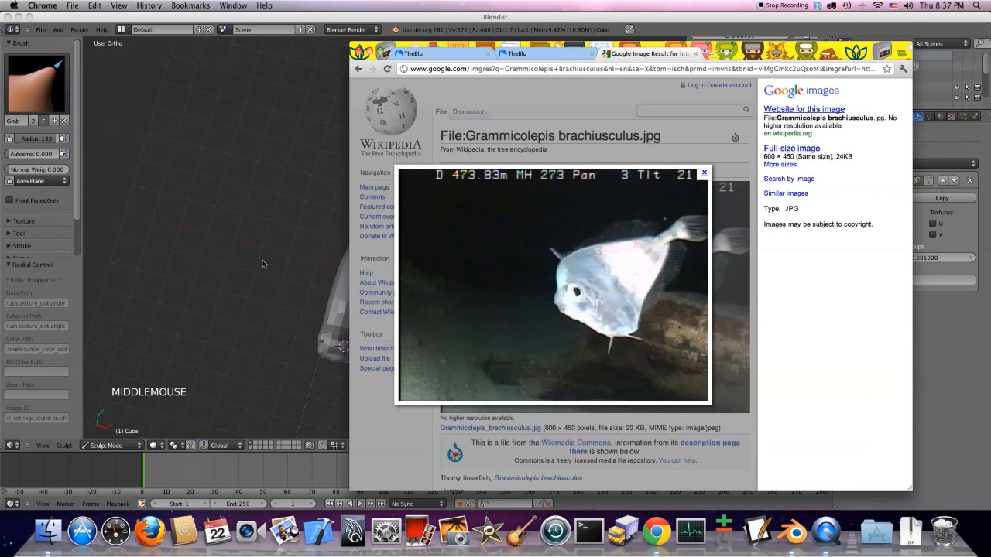
Switch back to Blender, restore its full-screen display and view the fish from above
left_click(284, 149)
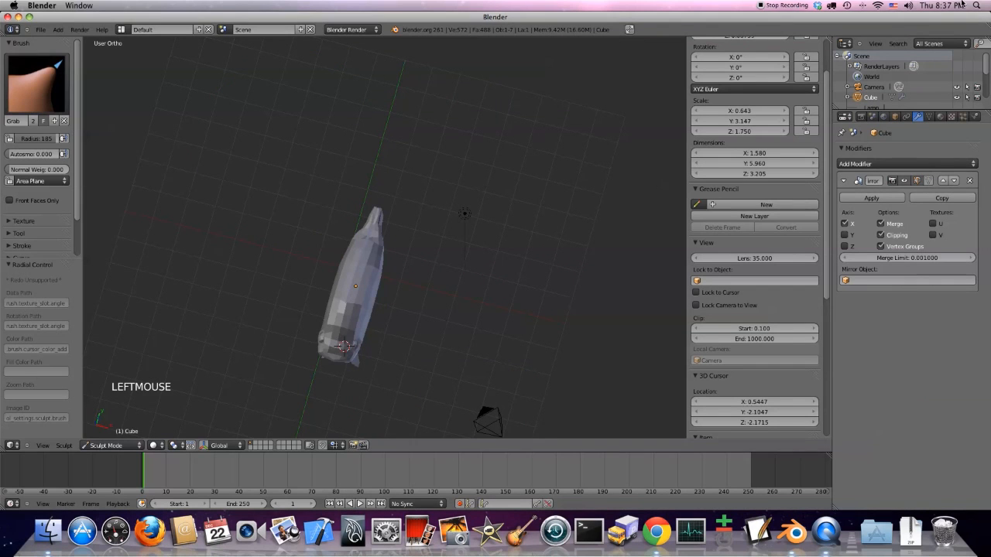
left_click(630, 29)
middle_click_drag(454, 259, 418, 307)
key("KP_7")
scroll(303, 310, "up", 5)
middle_click_drag(303, 309, 476, 222, "shift")
In Edit Mode, narrow the entire body mesh along X to about 0.64 and shift it along X towards the mirror plane
left_click(132, 485)
left_click(113, 462)
key("a")
key("a")
key("s")
key("x")
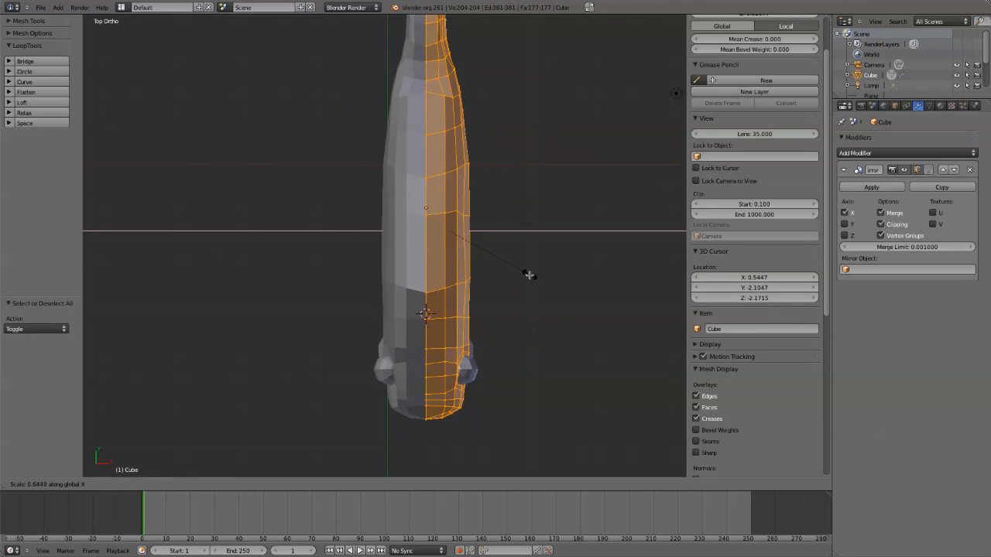
left_click(526, 277)
key("g")
key("x")
left_click(519, 278)
middle_click_drag(519, 278, 443, 316)
key("Tab")
key("Tab")
Move the whole mirrored eye mesh about 0.22 inward along X so the eyes sit against the head
scroll(465, 314, "up", 4)
key("Tab")
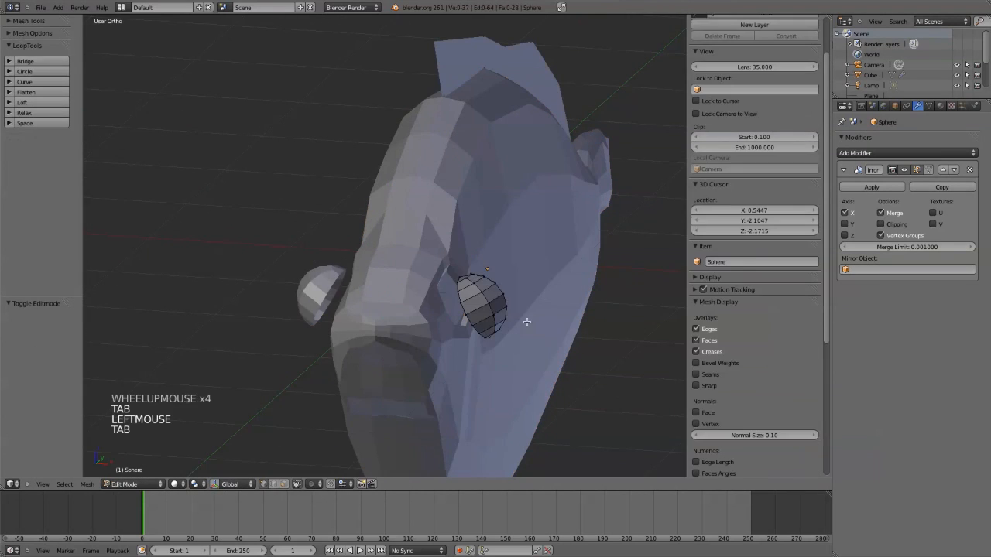
left_click(486, 304)
key("Tab")
key("a")
key("a")
key("g")
key("x")
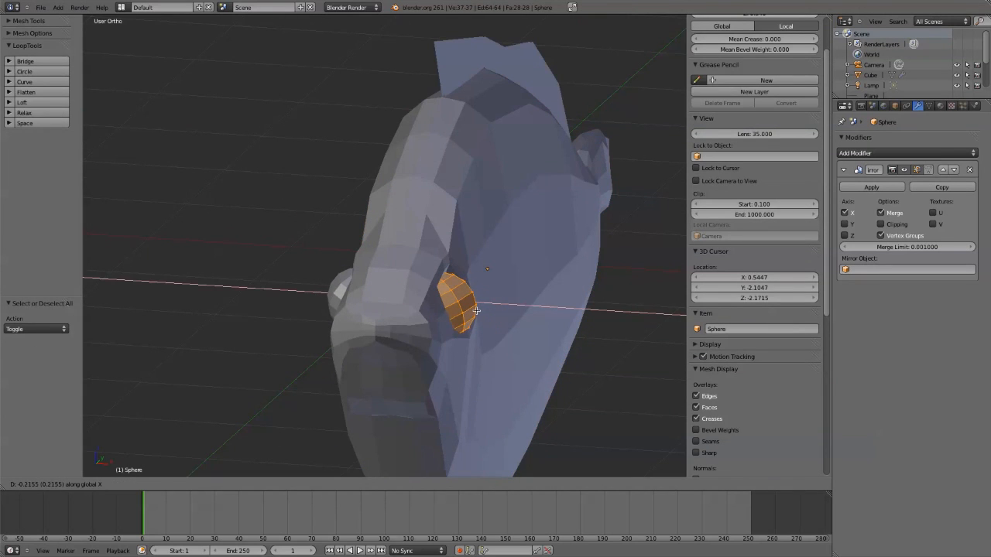
left_click(476, 310)
middle_click_drag(477, 310, 509, 321)
key("Tab")
scroll(438, 336, "down", 3)
middle_click_drag(438, 336, 471, 364)
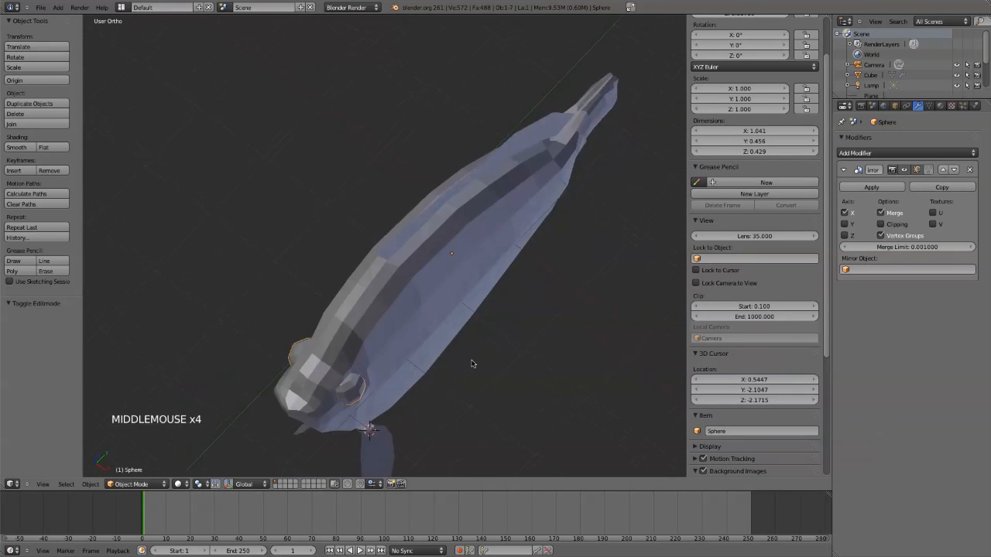
scroll(472, 364, "down", 2)
View the fish from the right and open the body mesh in Edit Mode around its tail stem
key("KP_7")
key("KP_1")
key("KP_3")
scroll(328, 394, "down", 1)
mouse_move(493, 276)
middle_mouse_down("shift")
mouse_move(206, 275)
mouse_move(578, 305)
mouse_move(327, 278)
middle_mouse_up("shift")
scroll(205, 276, "up", 3)
left_click(579, 305)
key("Tab")
scroll(579, 305, "up", 3)
scroll(327, 278, "up", 3)
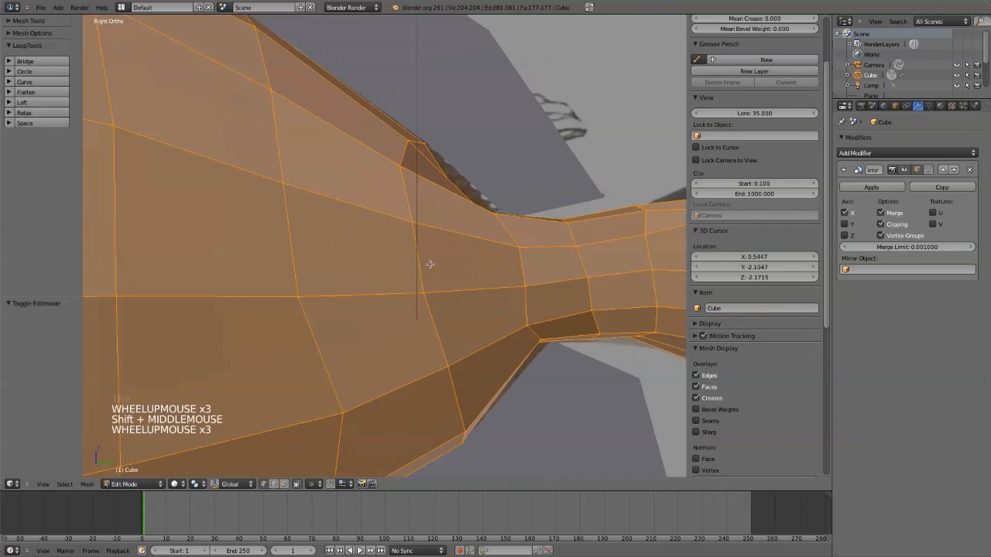
Switch to wireframe and move the vertices at the dorsal fin's rear end and the tail stem's upper edge onto the reference outline
key("z")
left_click(488, 221)
left_click(481, 226, "shift")
key("g")
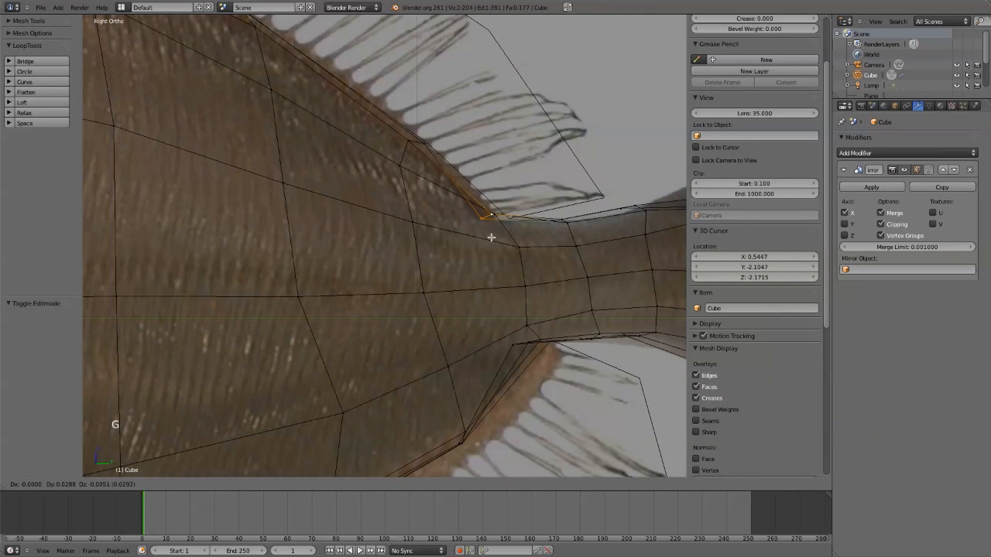
left_click(491, 236)
middle_click_drag(619, 236, 466, 244, "shift")
right_click(473, 214)
key("g")
left_click(489, 240)
Box-select the vertices where the upper body meets the tail stem and shift them slightly to follow the reference photo
key("a")
key("b")
left_click_drag(323, 225, 349, 241)
key("g")
left_click(358, 238)
key("a")
Move the top vertex and the upper rear corner vertex of the flared tail base out to the reference outline
middle_click_drag(582, 259, 433, 269, "shift")
left_click(420, 226)
key("g")
left_click(419, 214)
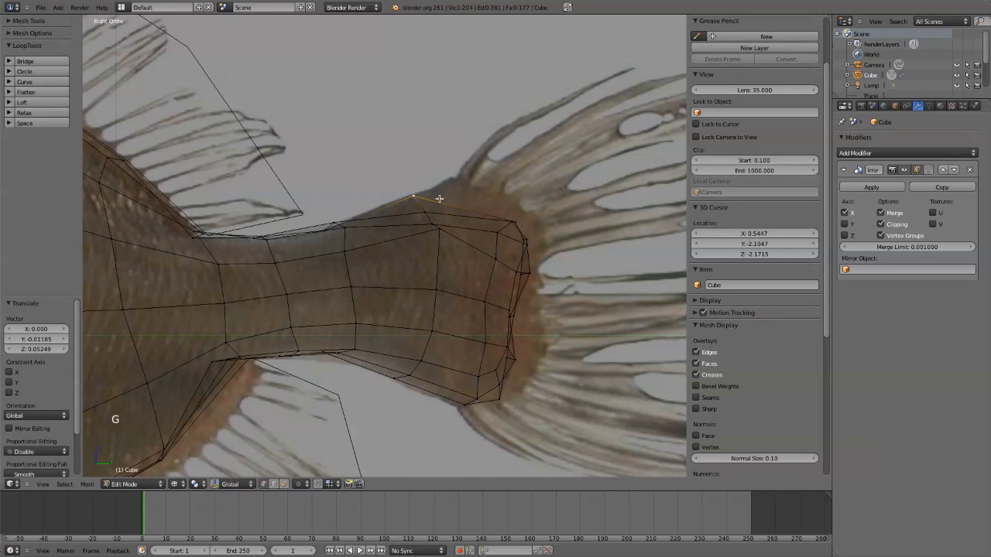
left_click(514, 221)
key("g")
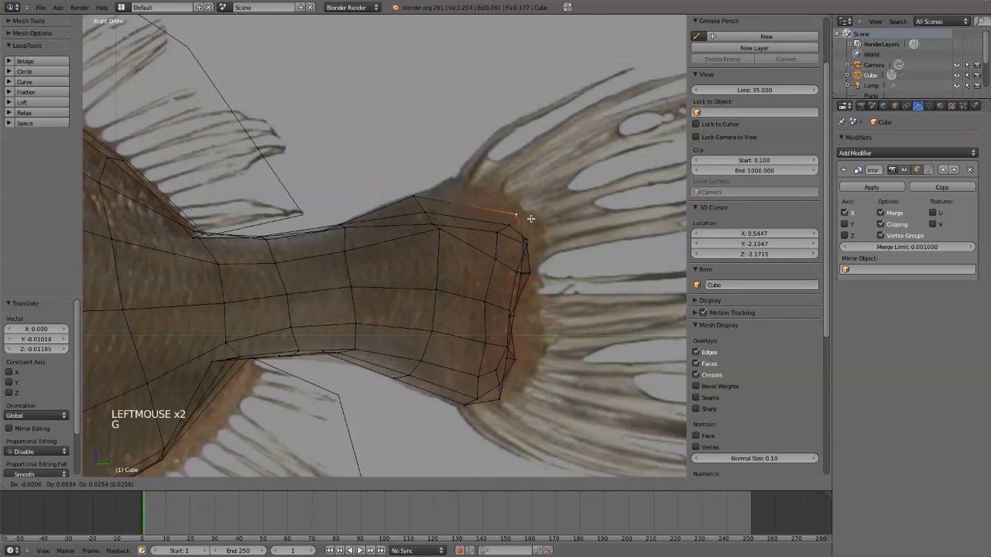
left_click(531, 206)
left_click(414, 197)
key("g")
left_click(450, 179)
Reposition the inner vertices below the tail base's upper edge to follow its widened outline with even spacing
left_click(426, 213)
key("g")
left_click(452, 208)
left_click(433, 225)
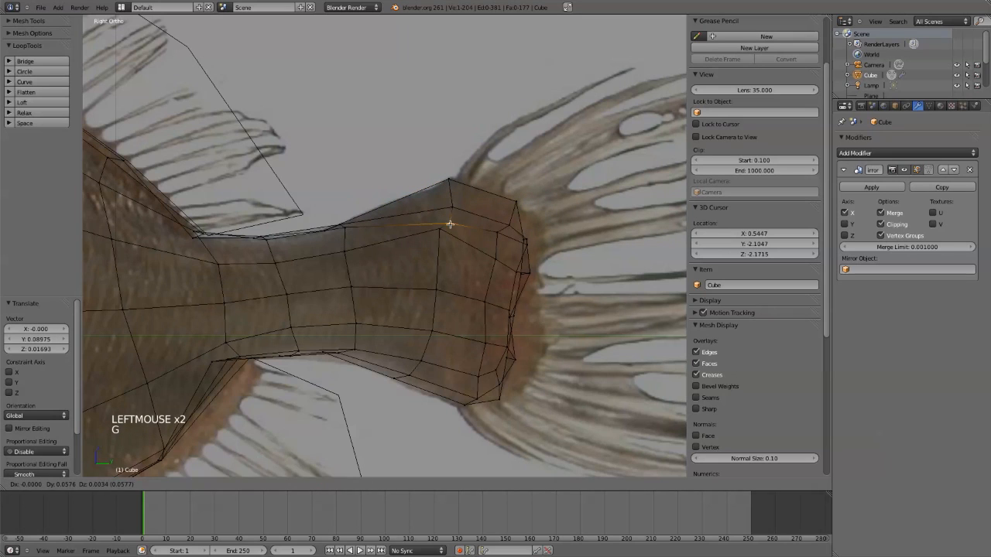
left_click(446, 259)
left_click_drag(345, 227, 345, 235)
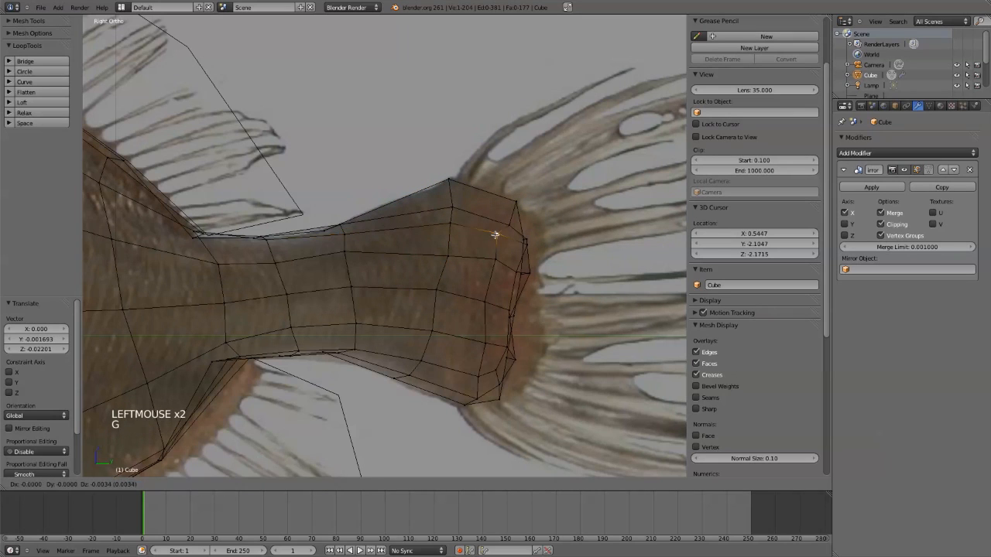
left_click(526, 273)
Check the tail end in solid shading and move its middle rear-edge vertices back to the tail fin's root
key("z")
middle_click_drag(527, 274, 468, 295)
left_click(468, 295)
key("KP_1")
key("KP_3")
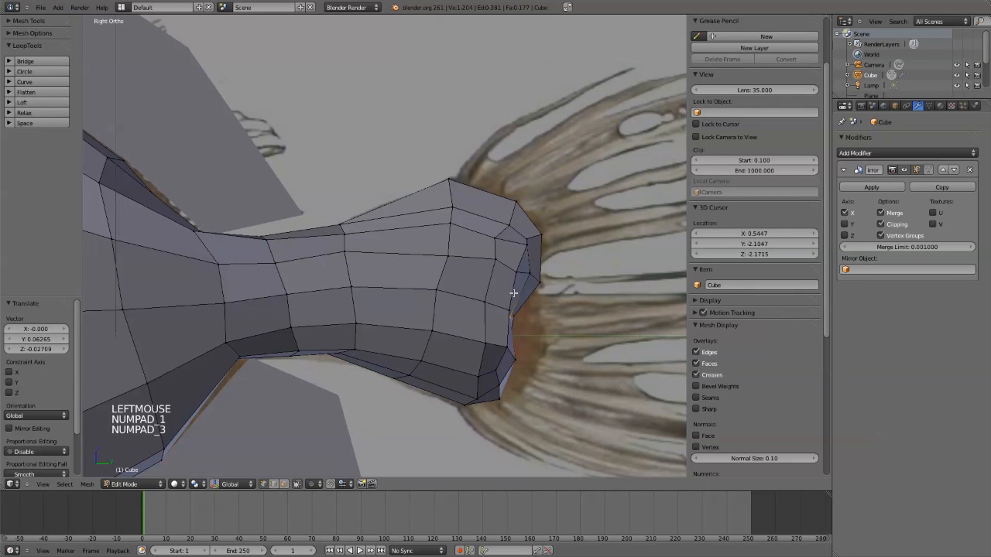
key("g")
left_click(563, 346)
key("z")
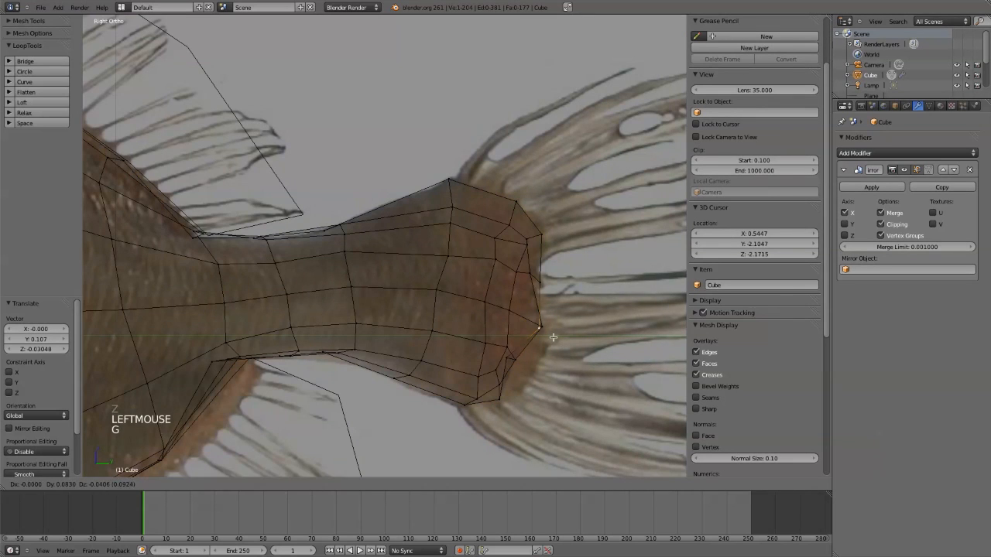
Move the lower rear-edge vertices onto the tail base's reference outline and even out the inner vertices near its upper rear corner
left_click(510, 353)
key("g")
left_click(501, 366)
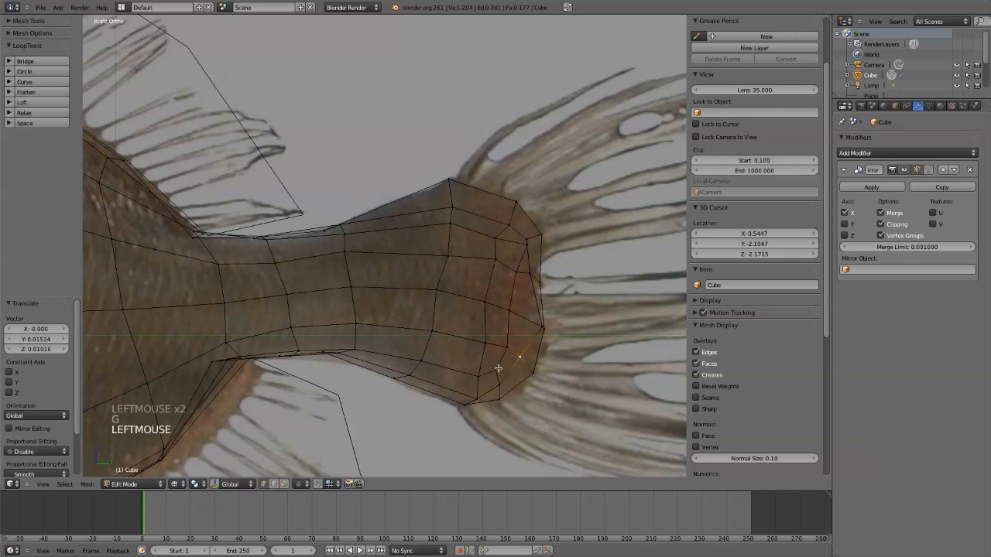
left_click(518, 241)
key("g")
left_click(451, 262)
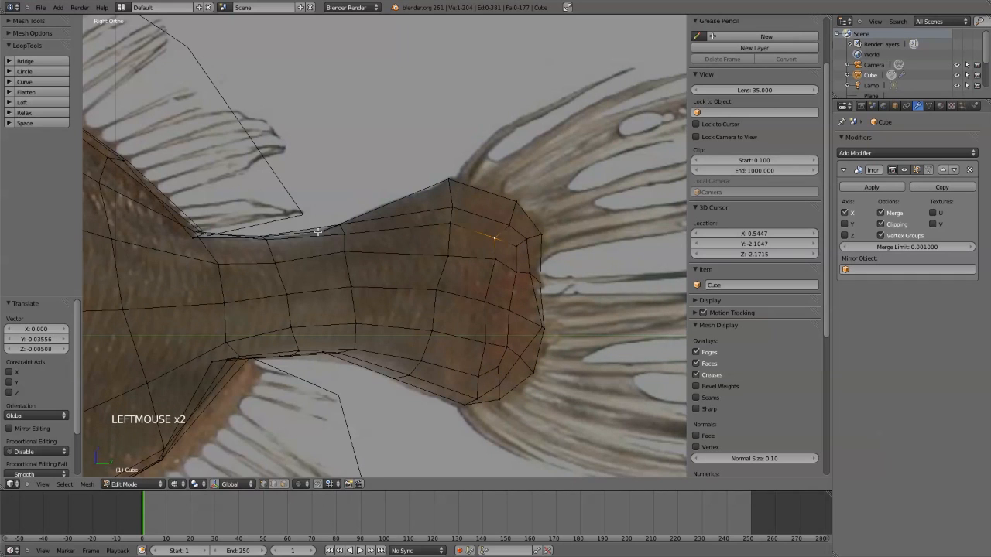
Nudge a vertex on the tail stem's upper edge to the reference outline and shift the centreline vertex in the top view
left_click_drag(338, 225, 343, 226)
key("z")
mouse_move(382, 233)
middle_mouse_down()
mouse_move(431, 382)
mouse_move(511, 358)
middle_mouse_up()
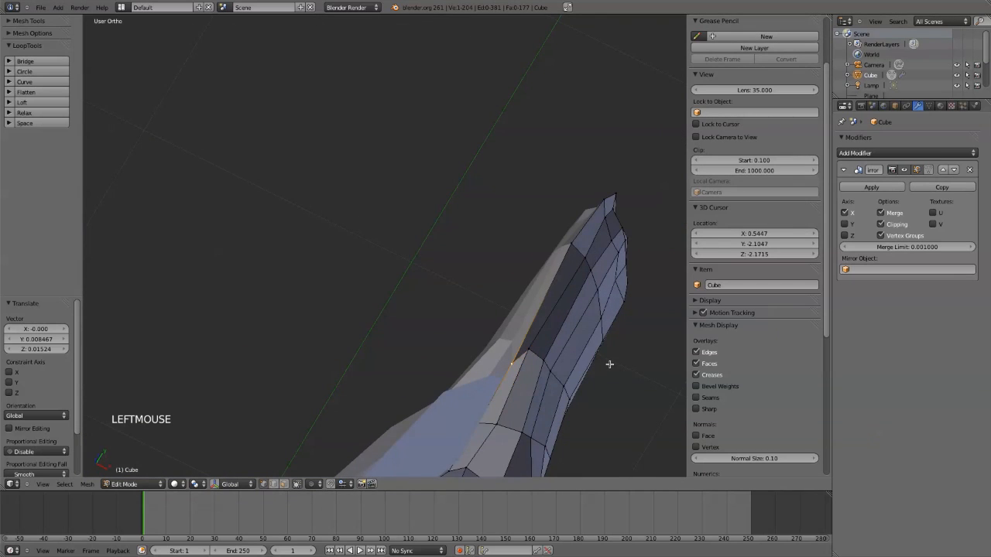
key("KP_7")
double_click(564, 186)
key("g")
left_click(566, 192)
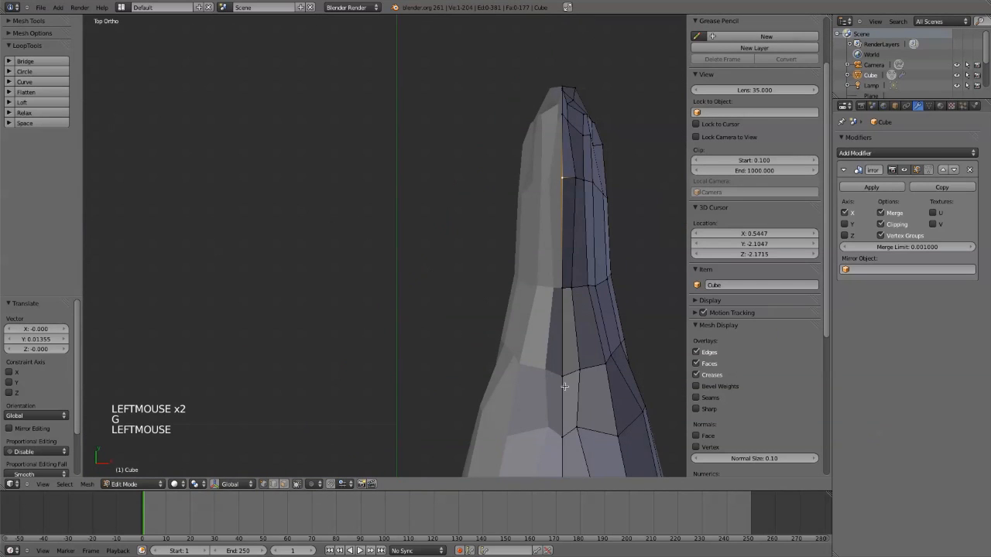
Smooth the two centreline vertices where the tail widens into the body, using several smoothing iterations
left_click(567, 435, "shift")
key("ctrl+v")
left_click(608, 355)
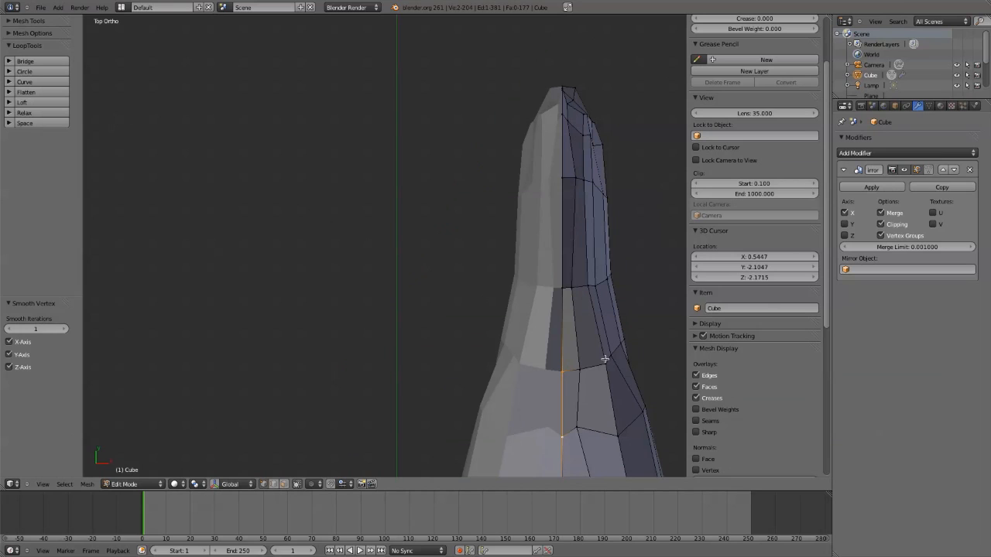
key("F6")
left_click(756, 377)
left_click(757, 377)
Smooth the next pair of centreline vertices toward the tail end and move the rearmost one back into line with its edge loop
left_click(562, 288)
left_click(562, 371, "shift")
key("ctrl+v")
left_click(638, 390)
key("F6")
left_click(753, 384)
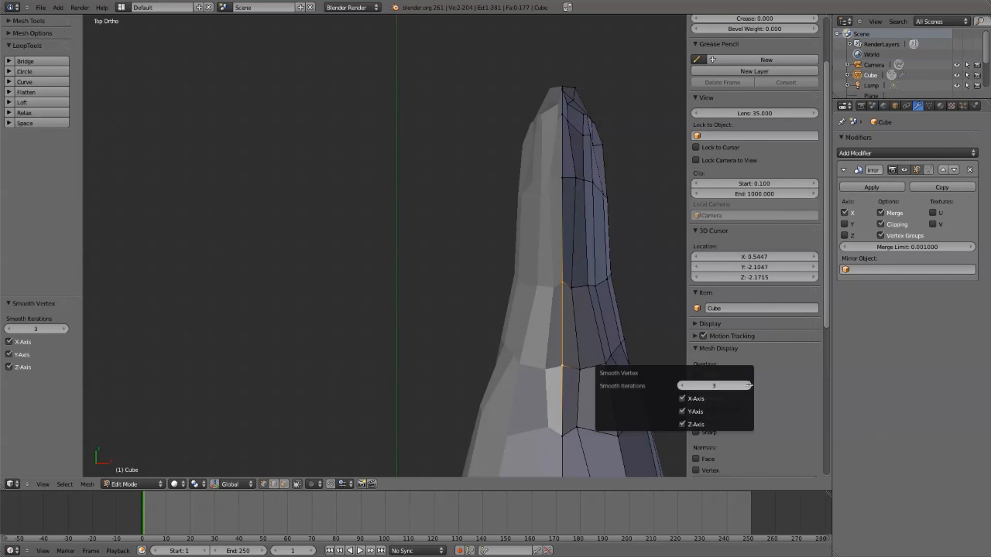
left_click(753, 384)
left_click(560, 279)
key("g")
left_click(560, 287)
key("a")
Inspect the reshaped fish body and tail base from the side, top and oblique angles
middle_click_drag(625, 344, 527, 294)
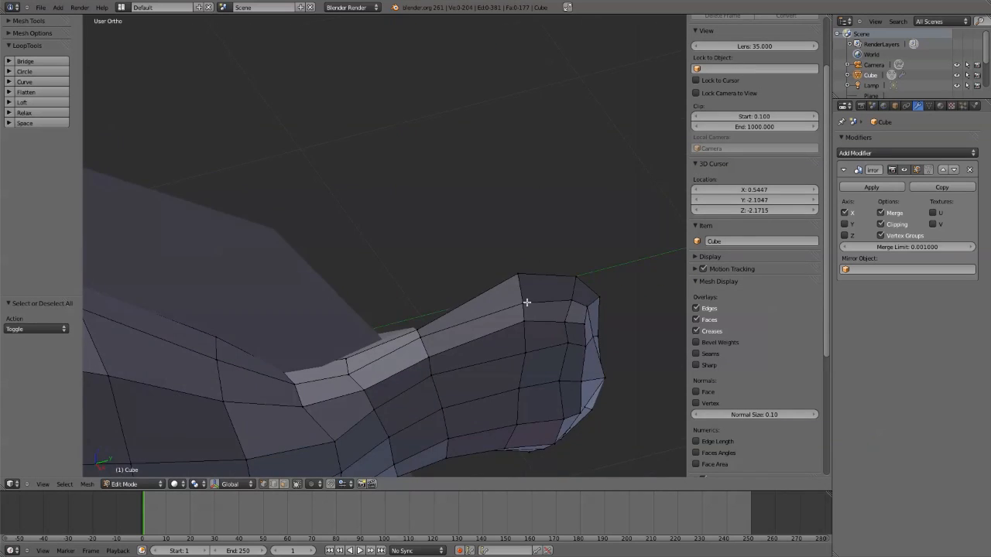
key("KP_3")
key("KP_5")
scroll(378, 299, "down", 7)
middle_click_drag(379, 299, 434, 291, "shift")
middle_click_drag(434, 290, 604, 381)
key("KP_7")
scroll(586, 204, "down", 3)
scroll(586, 203, "up", 2)
middle_click_drag(586, 204, 542, 283, "shift")
middle_click_drag(542, 283, 426, 334)
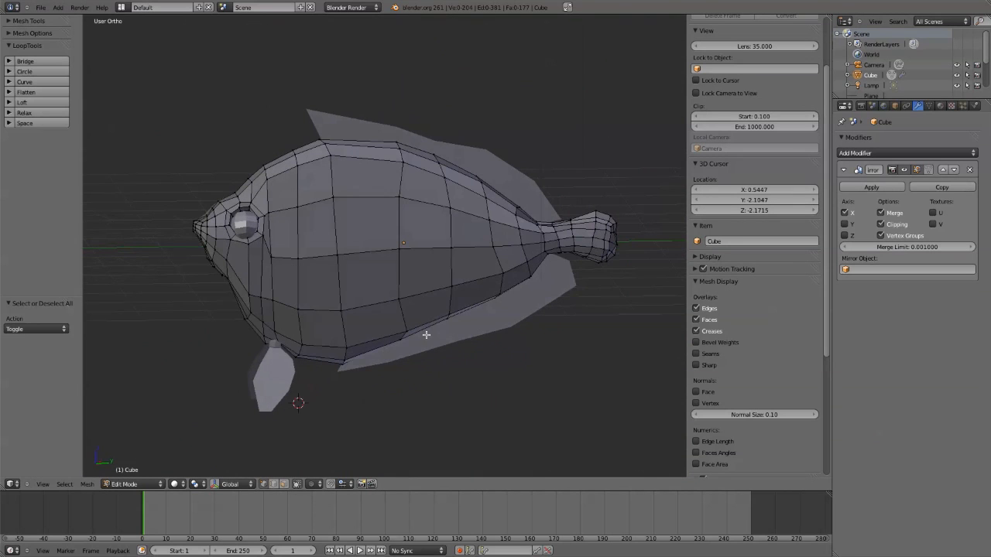
key("KP_1")
key("KP_3")
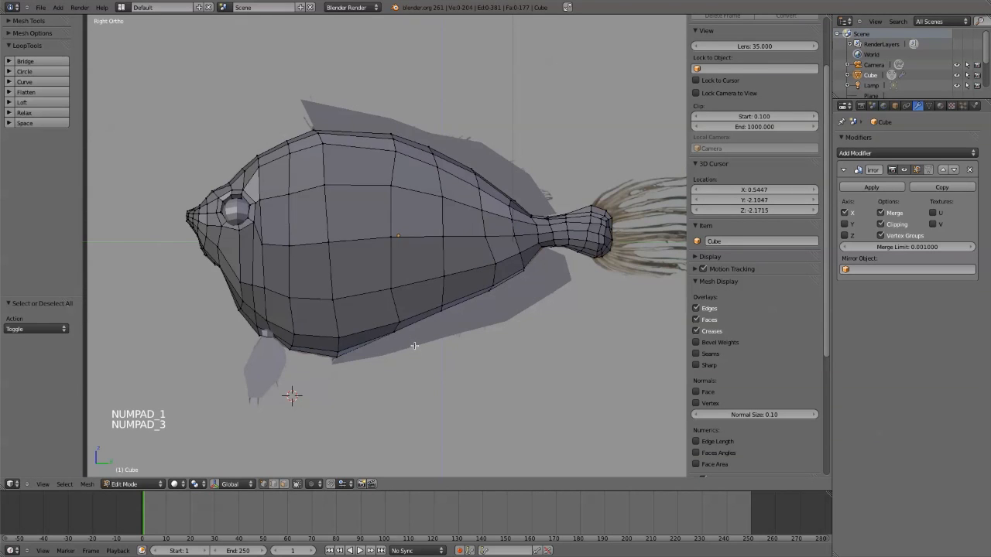
Add a plane, rotate it 90° about the Y axis and place it over the reference tail fin
key("Tab")
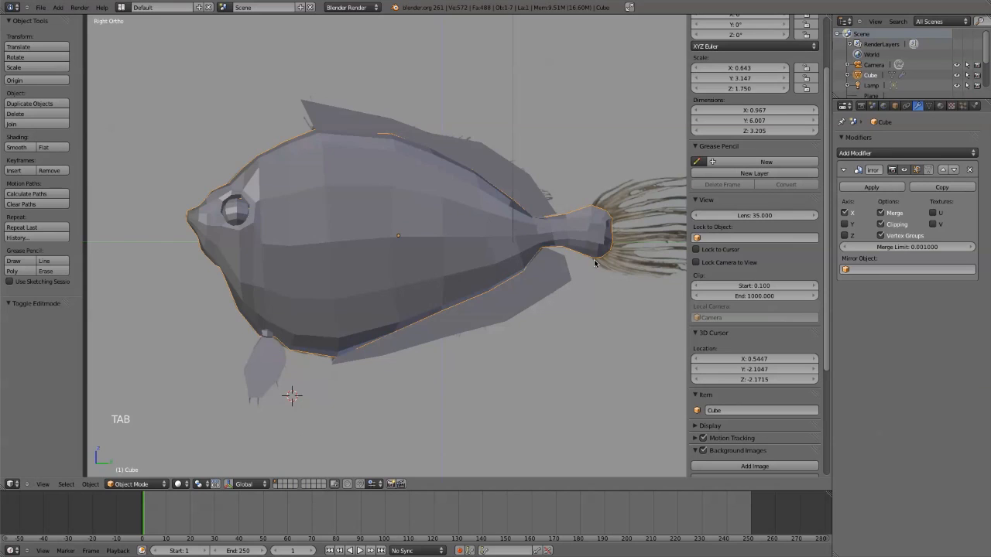
key("z")
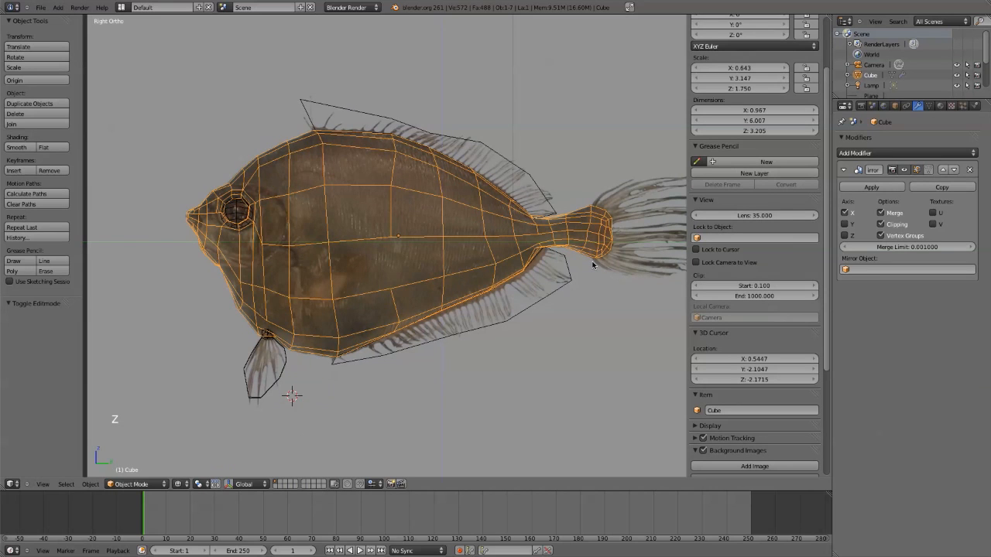
middle_click_drag(592, 298, 413, 299, "shift")
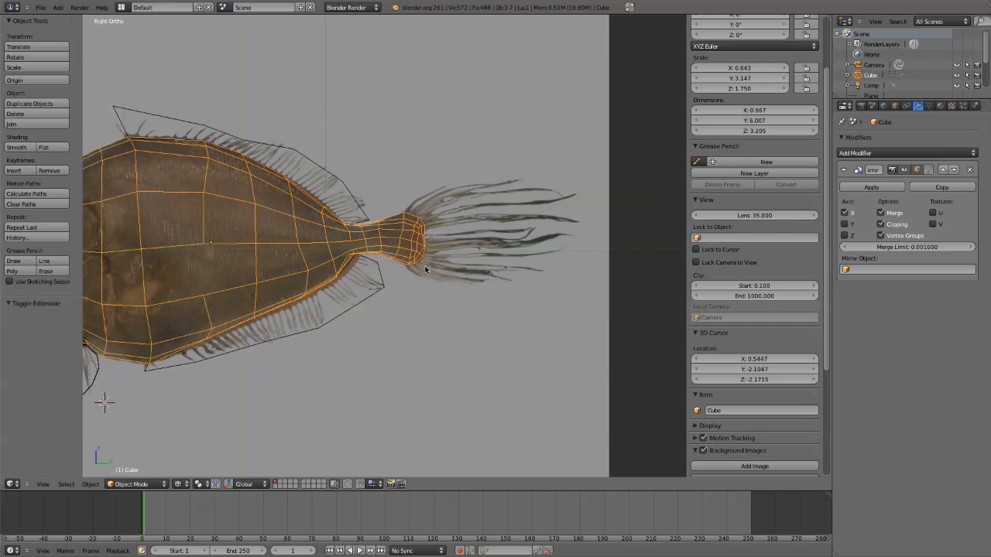
key("z")
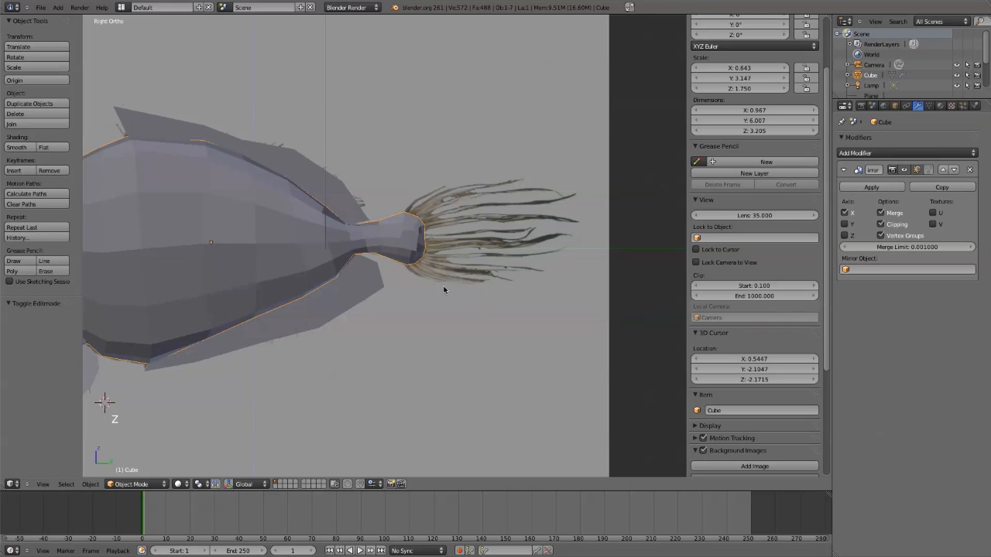
left_click(364, 289)
key("shift+a")
left_click(465, 246)
key("r")
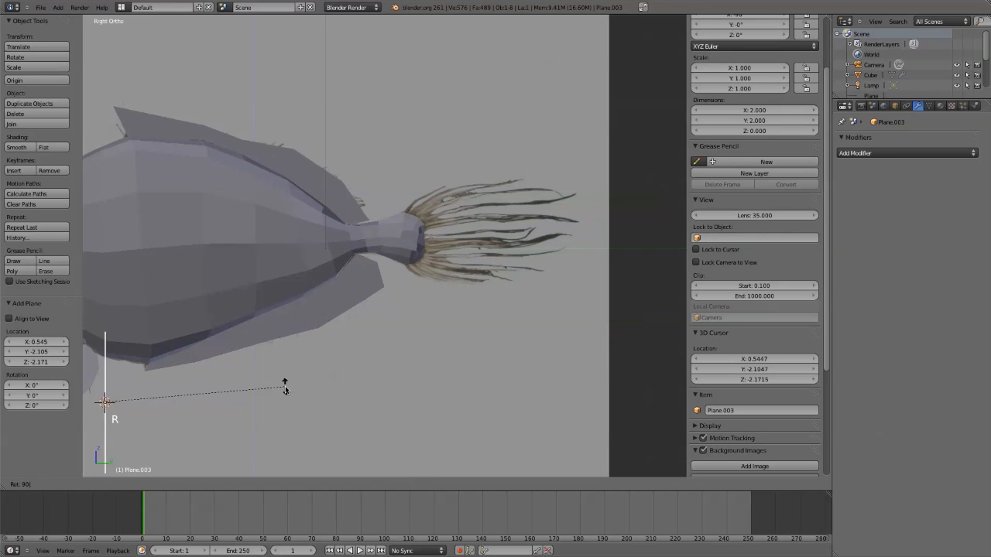
left_click(285, 388)
key("g")
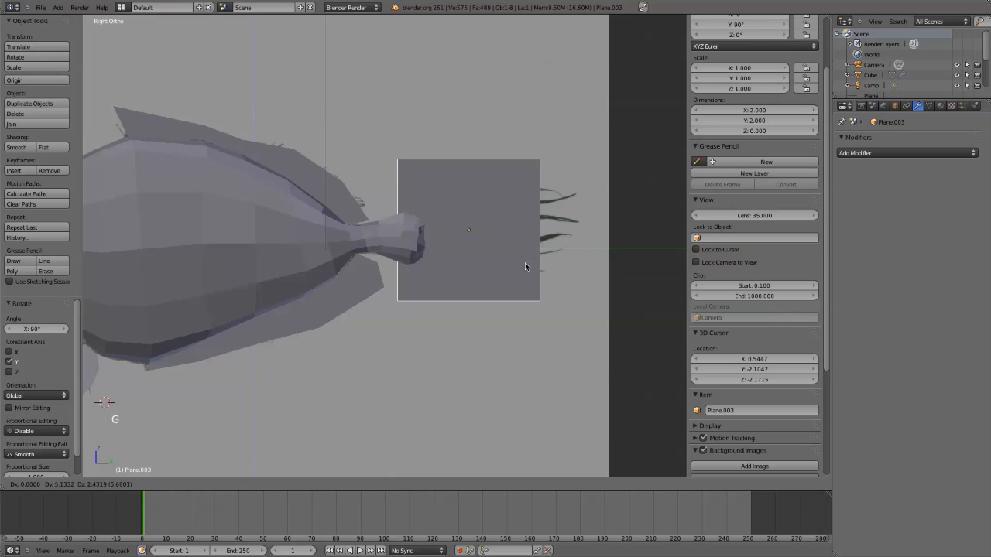
left_click(531, 279)
Move the new plane's upper and lower front corners onto the corners of the fish's tail base
key("Tab")
key("z")
scroll(531, 280, "up", 3)
key("a")
key("b")
left_click_drag(398, 104, 446, 139)
key("g")
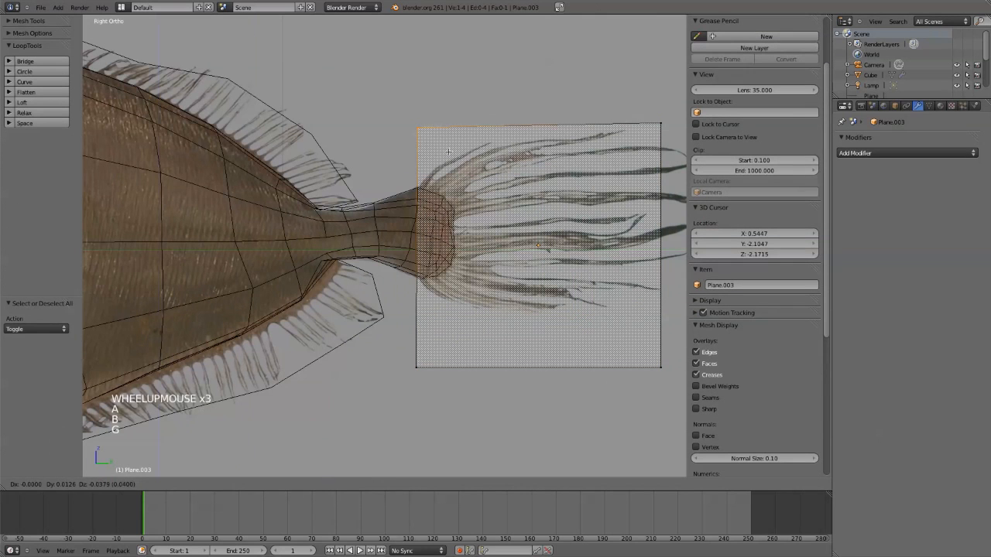
left_click(447, 203)
key("a")
key("b")
key("b")
left_click_drag(410, 347, 446, 407)
key("g")
left_click(451, 265)
Pull the plane's lower and upper rear corners in to the fin outline just behind the tail base
key("a")
key("b")
left_click_drag(637, 344, 669, 393)
key("g")
left_click(490, 335)
key("a")
key("b")
left_click_drag(644, 100, 672, 169)
key("g")
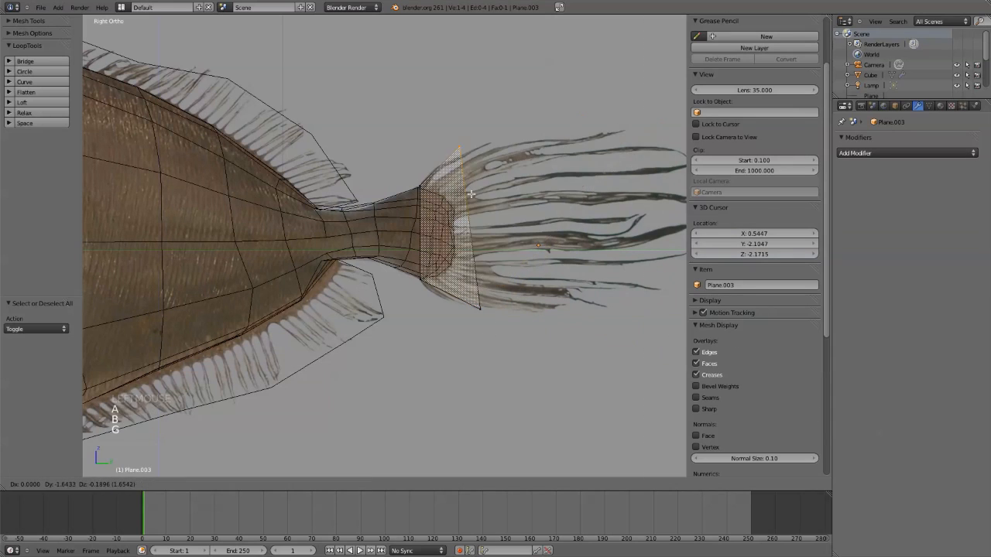
left_click(505, 189)
key("g")
left_click(446, 175)
Readjust the plane's lower rear corner along the fin's lower outline, closer to the tail base
key("a")
key("b")
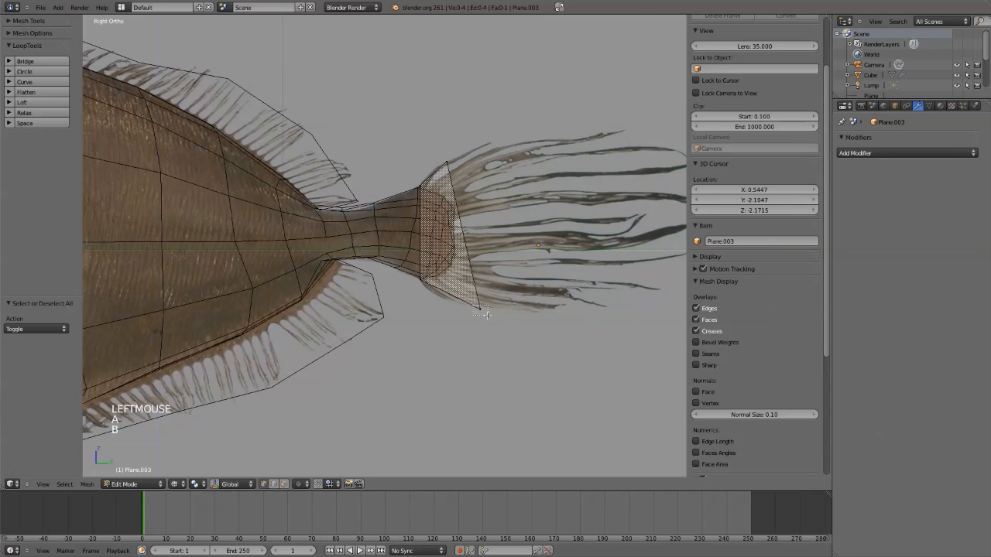
left_click_drag(467, 297, 490, 319)
key("g")
left_click(468, 317)
Extrude the plane's rear edge along the tail fin and fit its lower and upper vertices to the fin outline
key("b")
left_click_drag(440, 152, 477, 185)
key("e")
left_click(575, 244)
key("a")
key("b")
left_click_drag(525, 288, 563, 322)
key("g")
left_click(575, 328)
key("a")
left_click(515, 163)
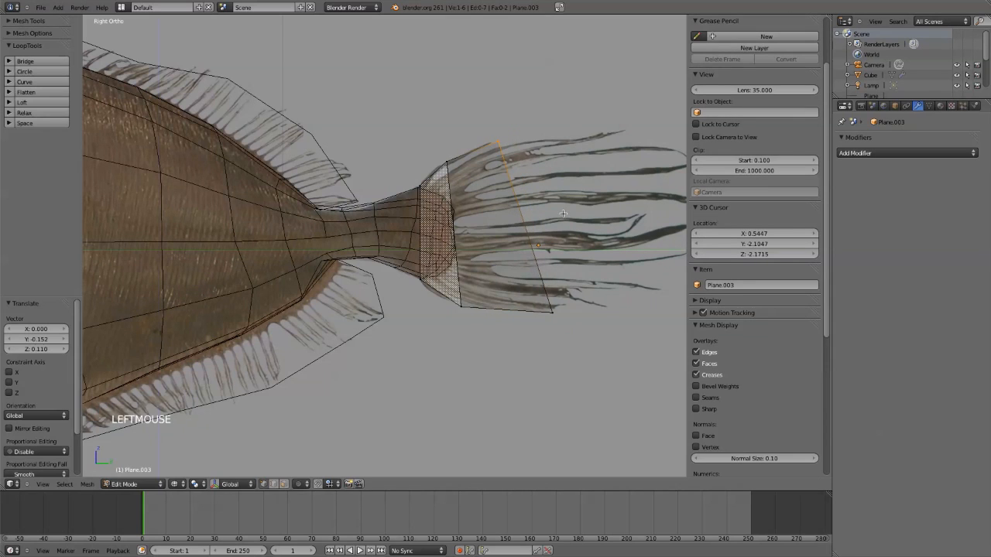
Extrude the tail fin mesh's rear edge again toward the outer part of the reference fin
middle_click_drag(516, 163, 334, 133, "shift")
left_click(363, 300, "shift")
key("e")
left_click(518, 273)
key("g")
left_click(547, 304)
Move the upper and lower vertices of the second extruded edge onto the tail fin's outline
key("a")
key("b")
left_click_drag(449, 96, 483, 131)
key("g")
left_click(451, 137)
key("a")
key("b")
left_click_drag(504, 270, 529, 307)
key("g")
left_click(484, 300)
Extrude the fin's outermost edge to the tips of the rays and scale it down to narrow the end
key("a")
key("b")
left_click_drag(427, 113, 515, 328)
key("e")
left_click(595, 290)
key("s")
left_click(529, 253)
Move the lower and upper vertices of the fin's end edge in to the tips of the reference rays
key("a")
key("b")
left_click_drag(525, 196, 557, 230)
key("g")
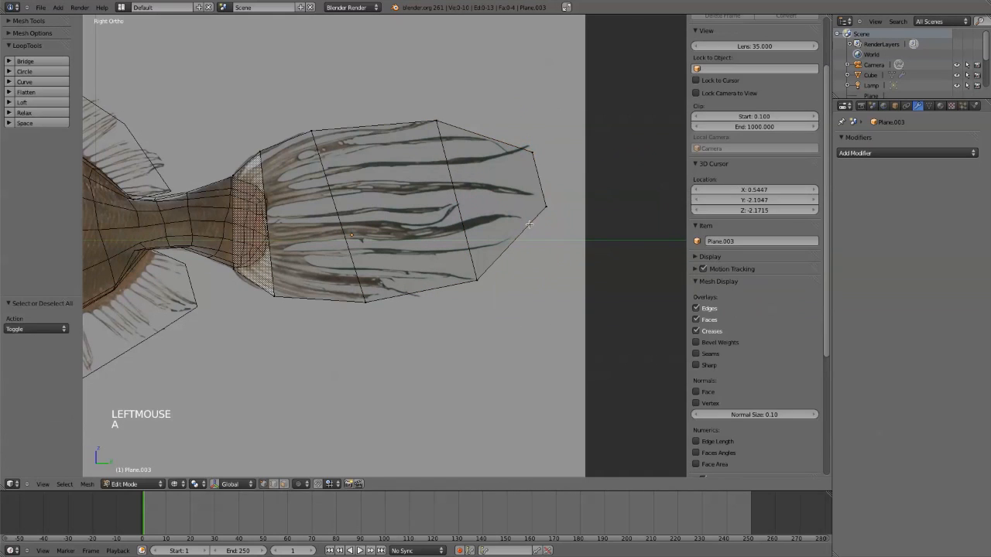
left_click(540, 200)
key("a")
key("b")
left_click_drag(522, 142, 548, 162)
key("g")
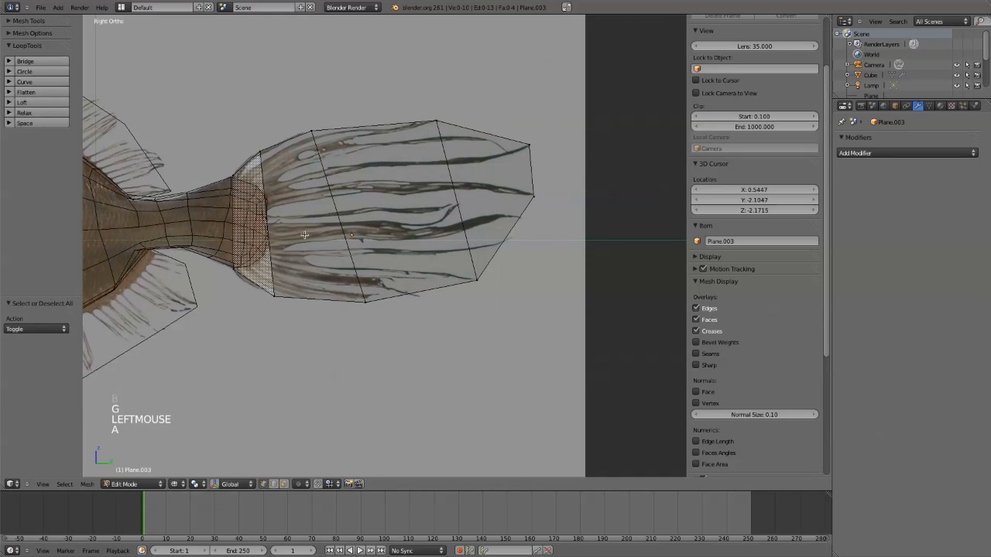
Add two lengthwise loop cuts through the tail fin, one slid toward its lower edge and one toward its upper edge
key("ctrl+r")
left_click(352, 237)
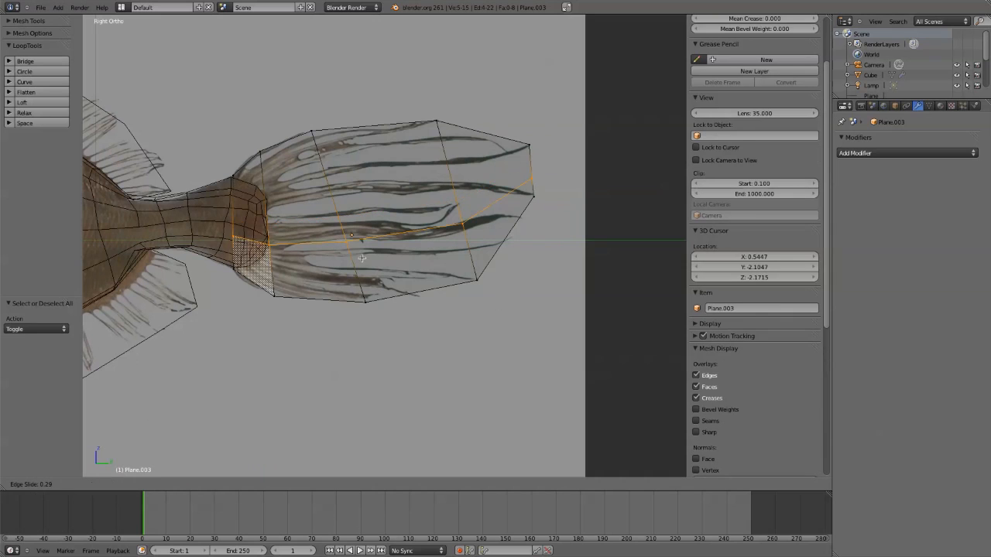
left_click(362, 258)
key("ctrl+r")
left_click(421, 176)
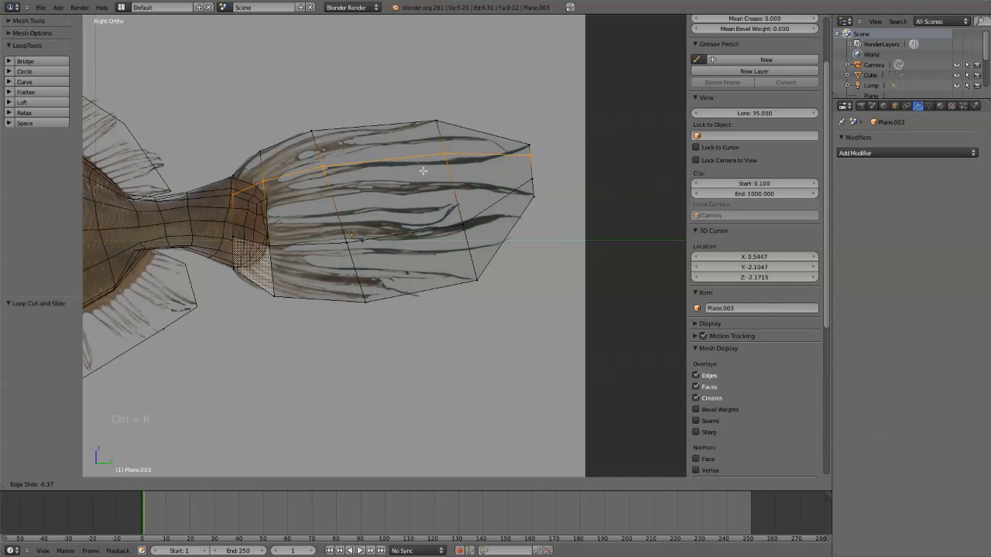
left_click(421, 175)
key("a")
scroll(363, 325, "down", 3)
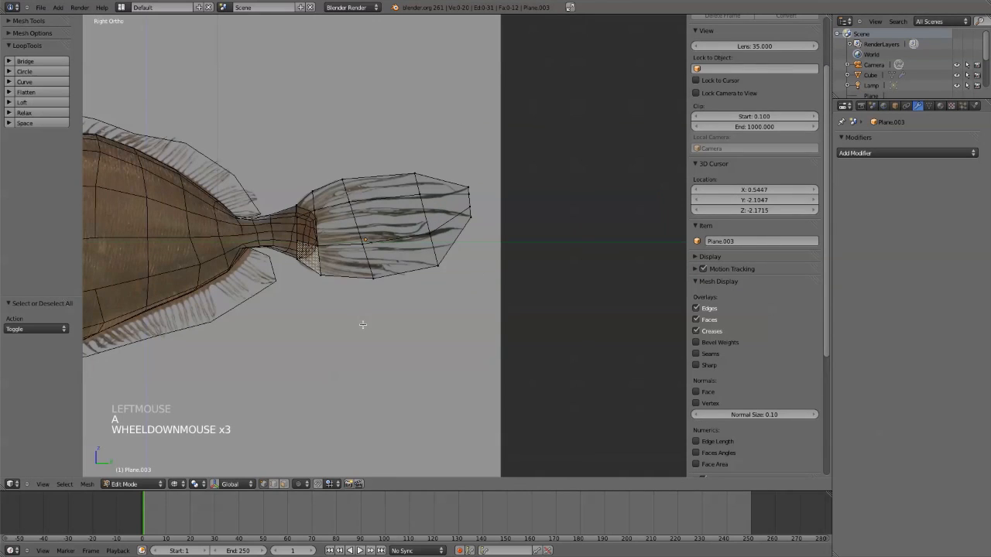
key("Tab")
key("Tab")
scroll(368, 179, "down", 4)
middle_click_drag(333, 273, 472, 262, "shift")
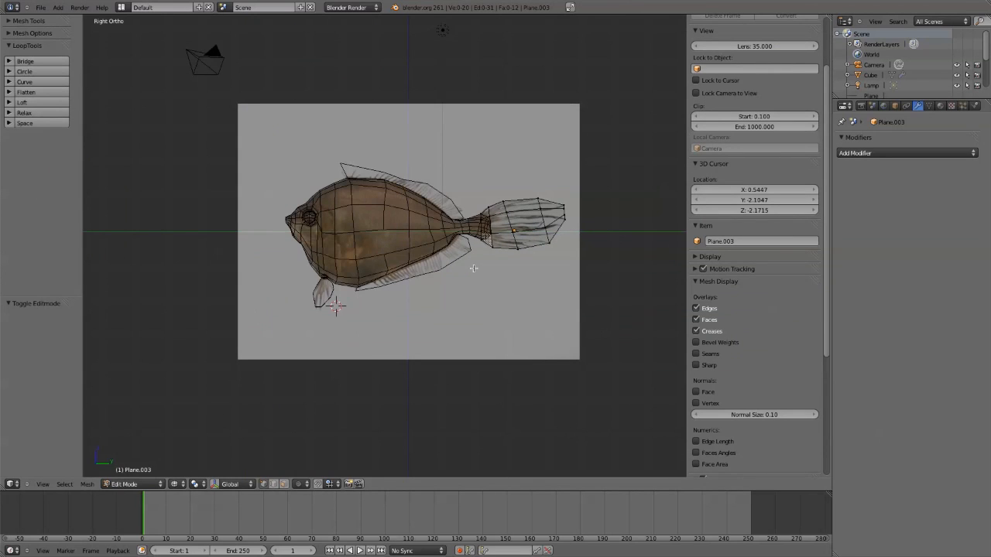
scroll(409, 293, "up", 2)
Offset all the tail fin's vertices by about 0.015 along the X axis in the top view
key("Tab")
key("KP_7")
middle_click_drag(506, 196, 434, 429, "shift")
scroll(456, 227, "down", 1)
scroll(456, 227, "up", 8)
key("Tab")
key("a")
key("a")
key("g")
key("x")
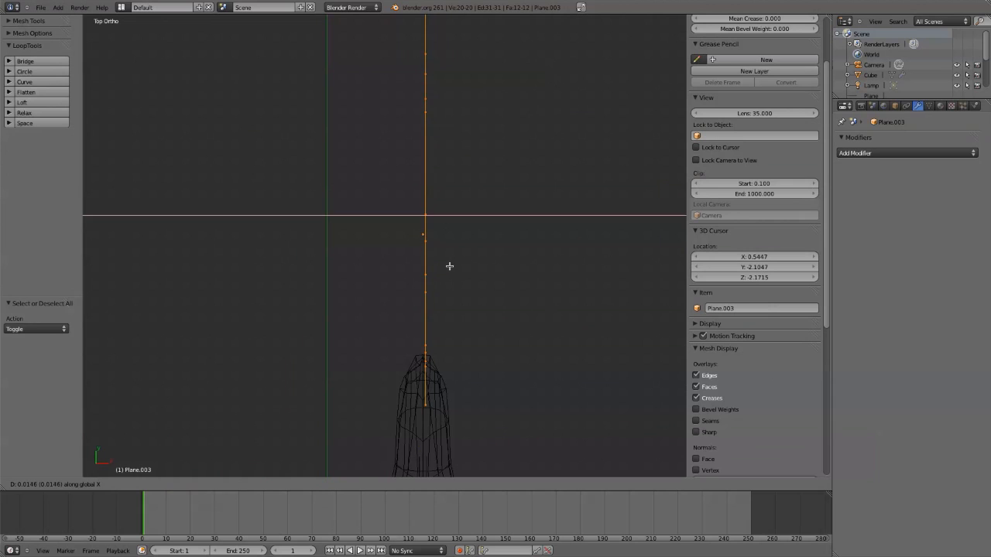
left_click(449, 266)
Add a Mirror modifier to the tail fin plane
left_click(906, 152)
left_click(784, 252)
scroll(878, 245, "down", 5)
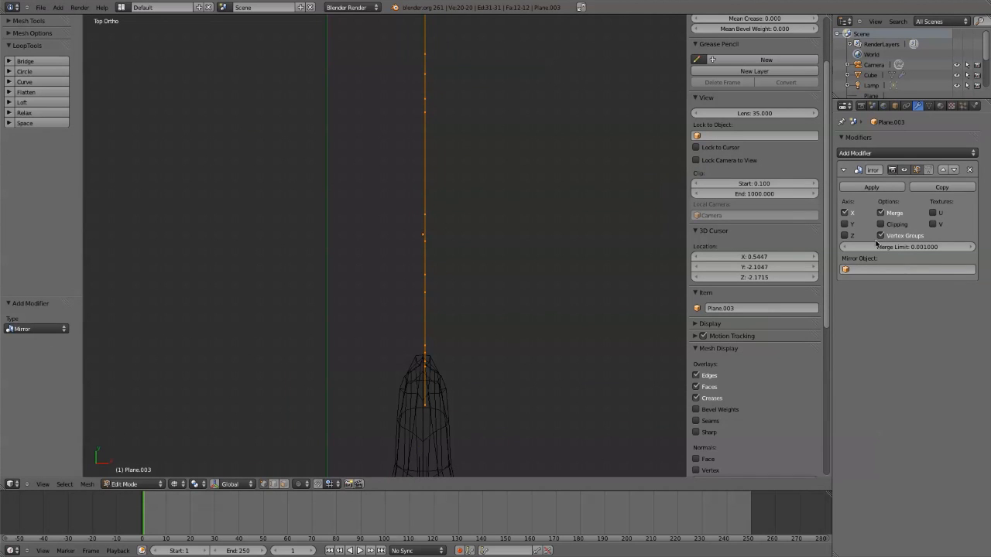
Apply the tail fin object's rotation so its Mirror modifier works across the fin's thickness
middle_click_drag(327, 390, 498, 290)
key("Tab")
key("ctrl+a")
left_click(498, 291)
key("KP_7")
key("z")
key("z")
middle_click_drag(511, 328, 458, 240)
Examine the whole fish in the side view, shaded and against the reference photo, and in the front view
key("Tab")
key("Tab")
key("KP_1")
key("KP_3")
key("z")
scroll(354, 318, "down", 4)
middle_click_drag(354, 318, 473, 288, "shift")
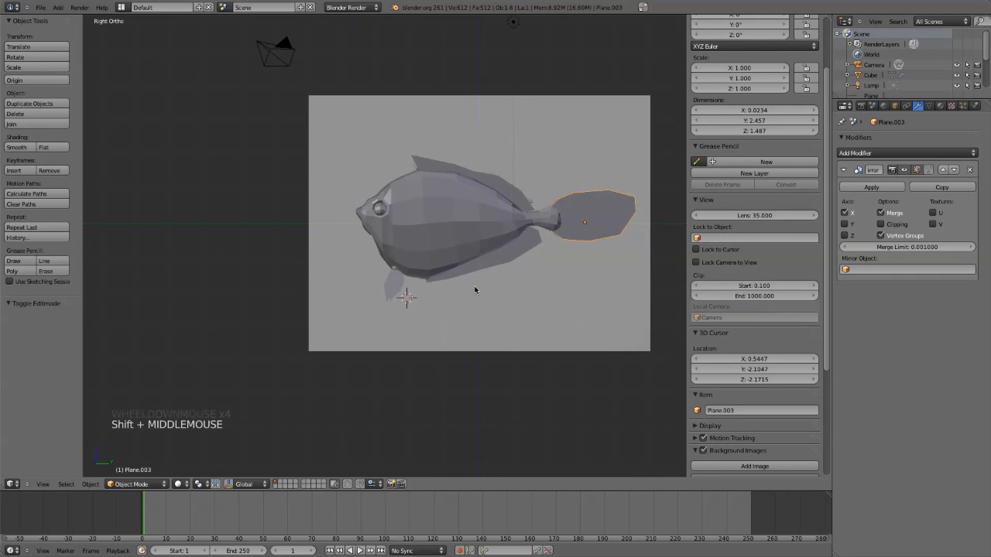
scroll(473, 287, "up", 7)
key("z")
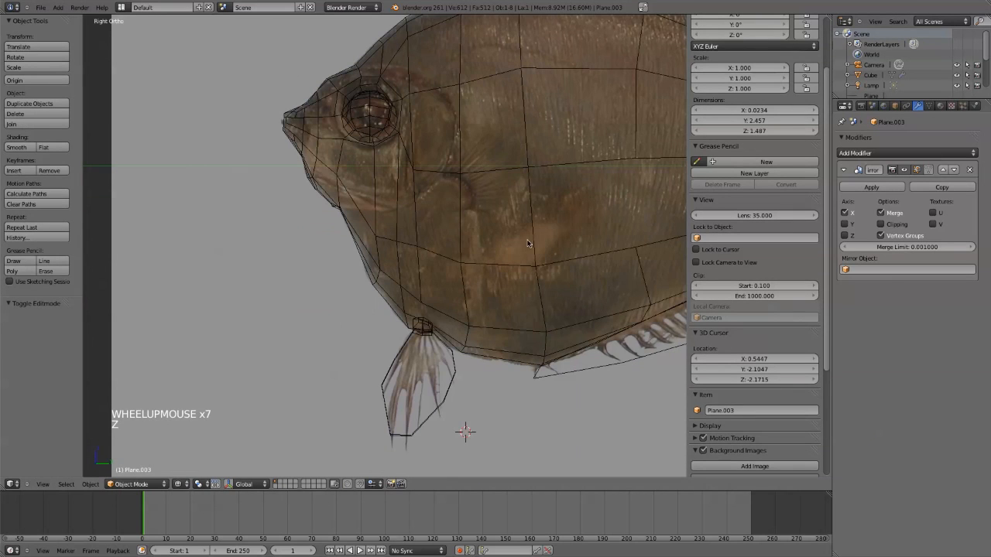
middle_click_drag(529, 248, 418, 251, "shift")
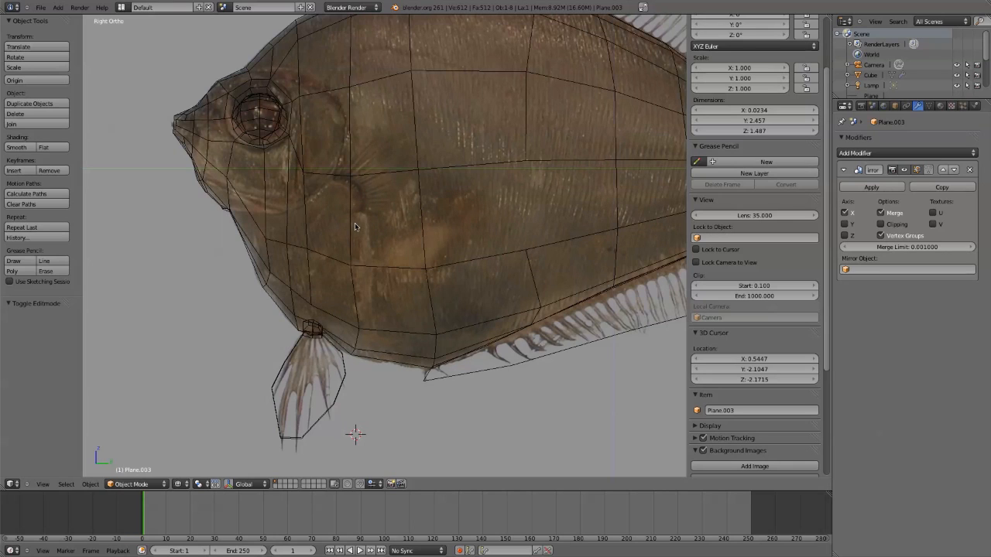
key("KP_1")
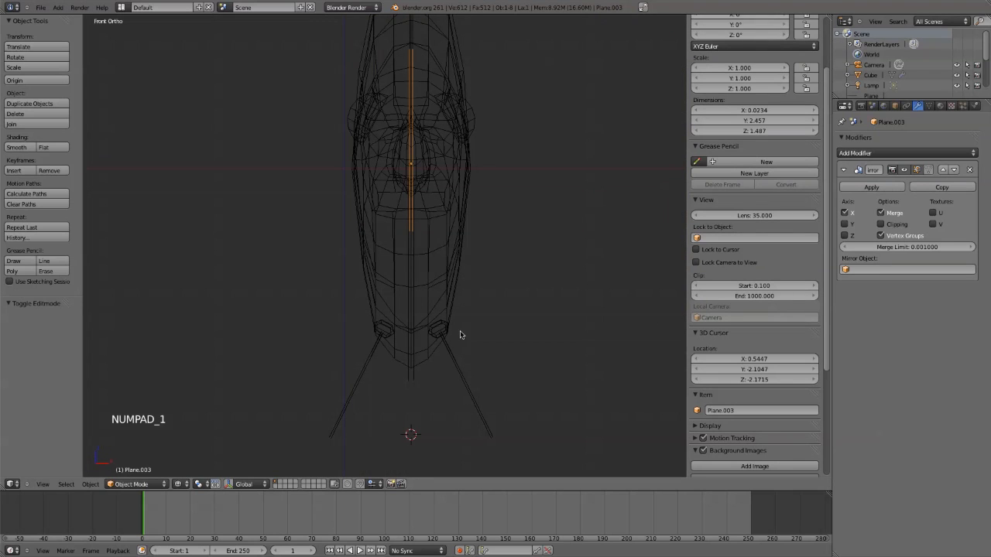
Duplicate the pelvic fin's base block about 0.42 out along X and separate the copy into its own object
key("Tab")
key("Tab")
left_click(455, 366)
key("Tab")
scroll(491, 365, "up", 4)
middle_click_drag(491, 364, 420, 188, "shift")
key("a")
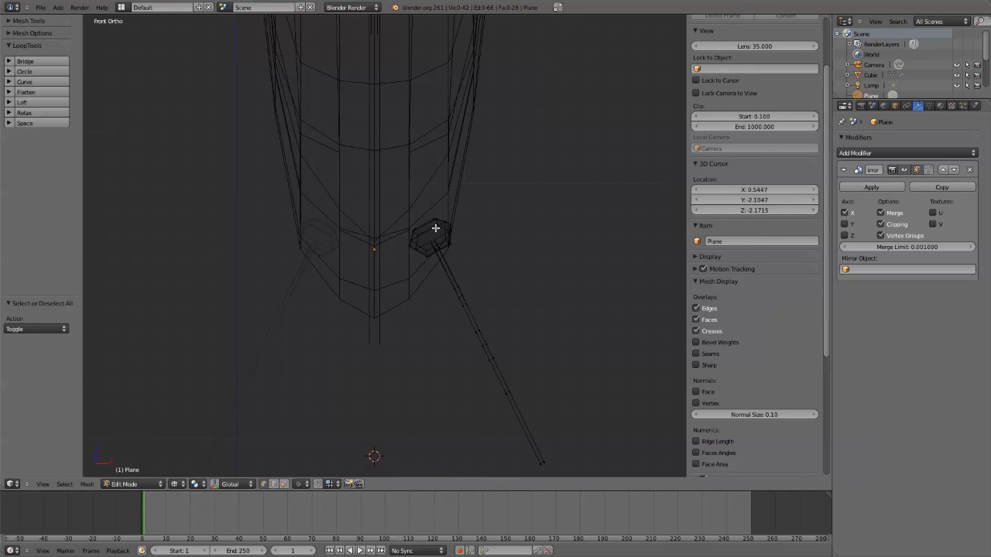
key("l")
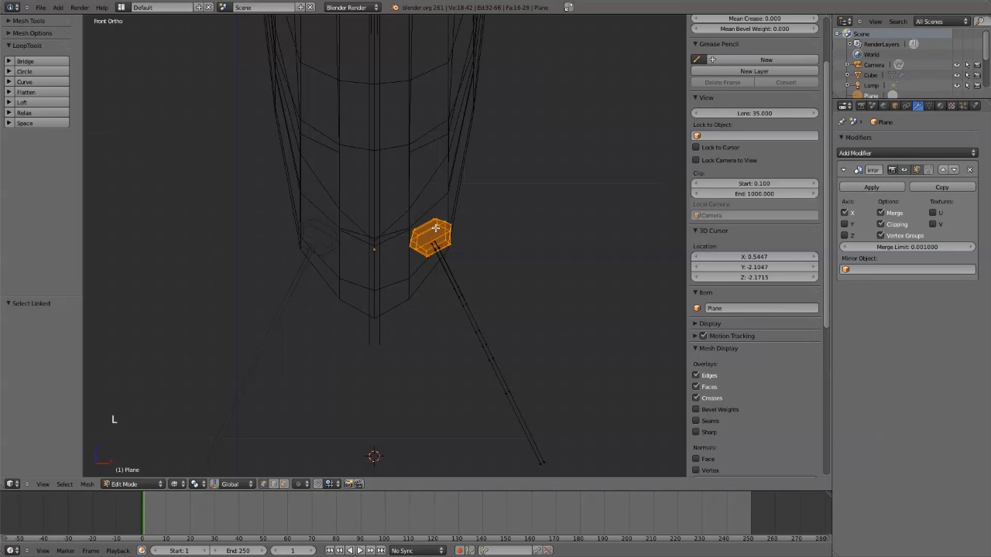
key("shift+d")
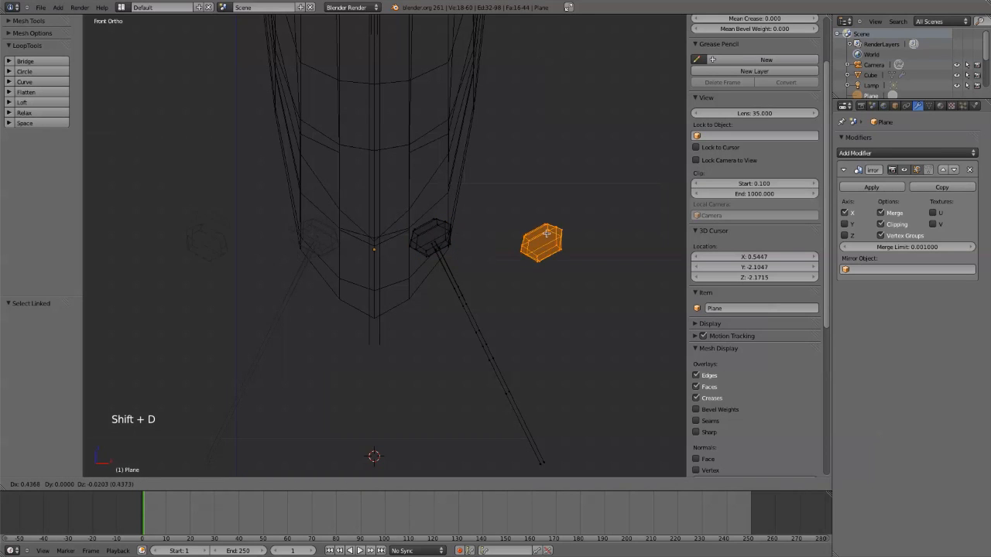
left_click(542, 205)
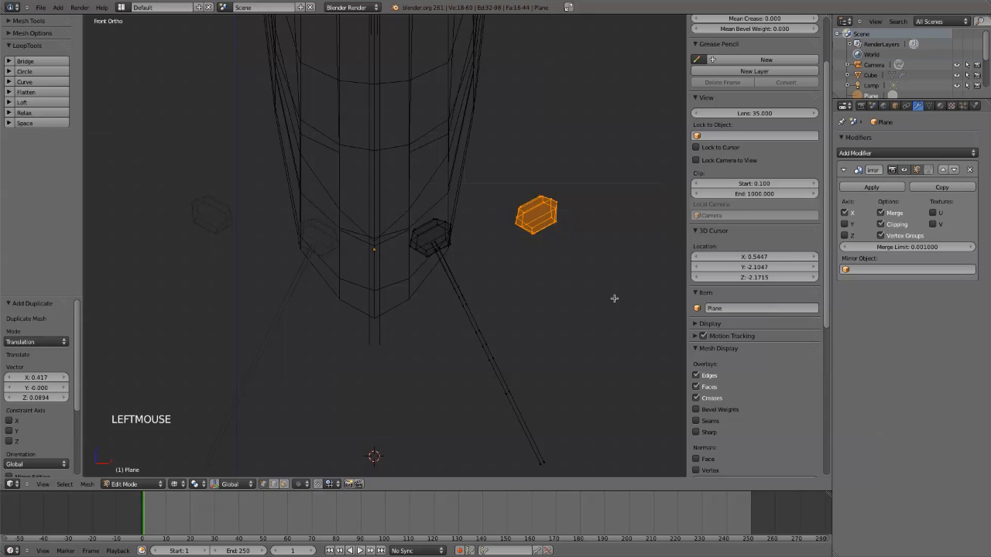
key("p")
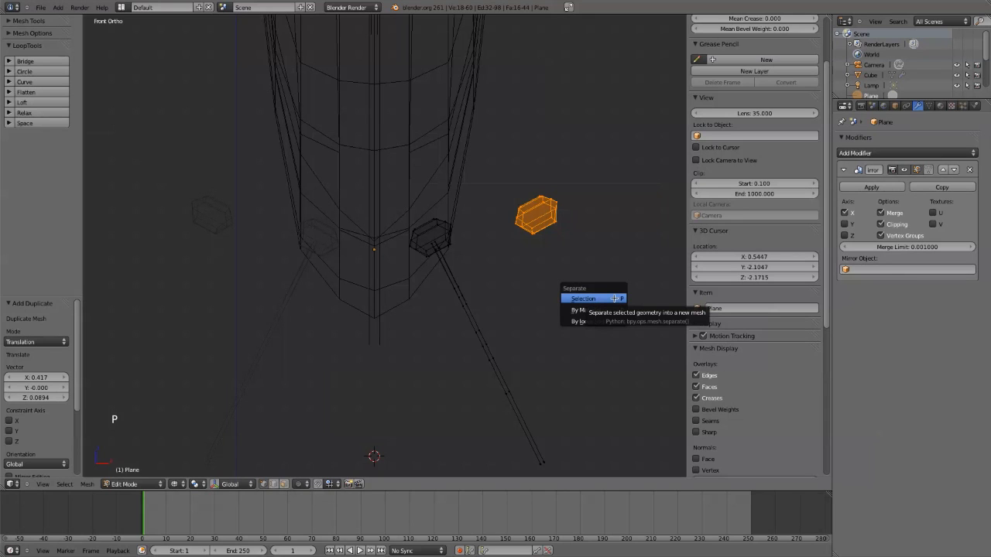
left_click(614, 298)
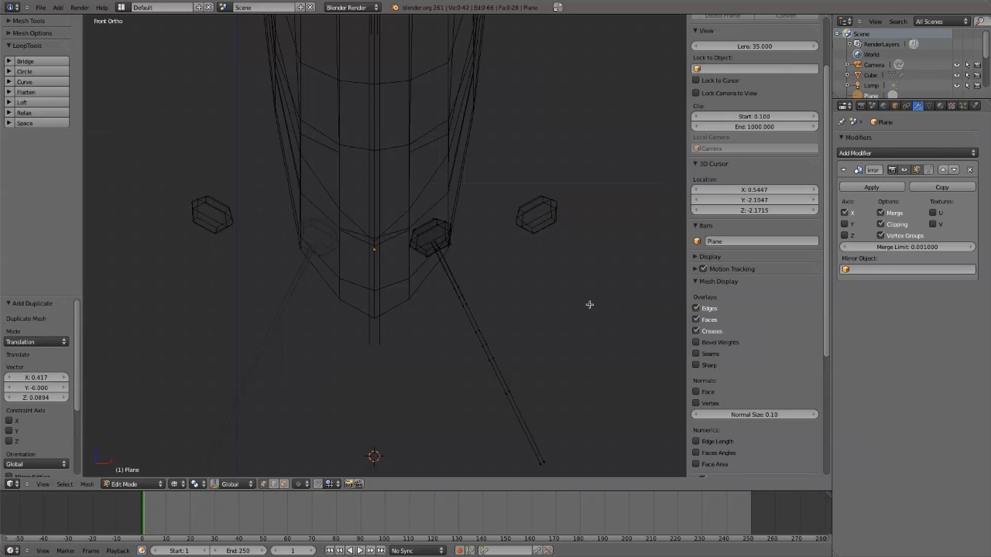
key("Tab")
left_click(535, 214)
scroll(524, 190, "down", 1)
key("g")
left_click(550, 194)
key("ctrl+z")
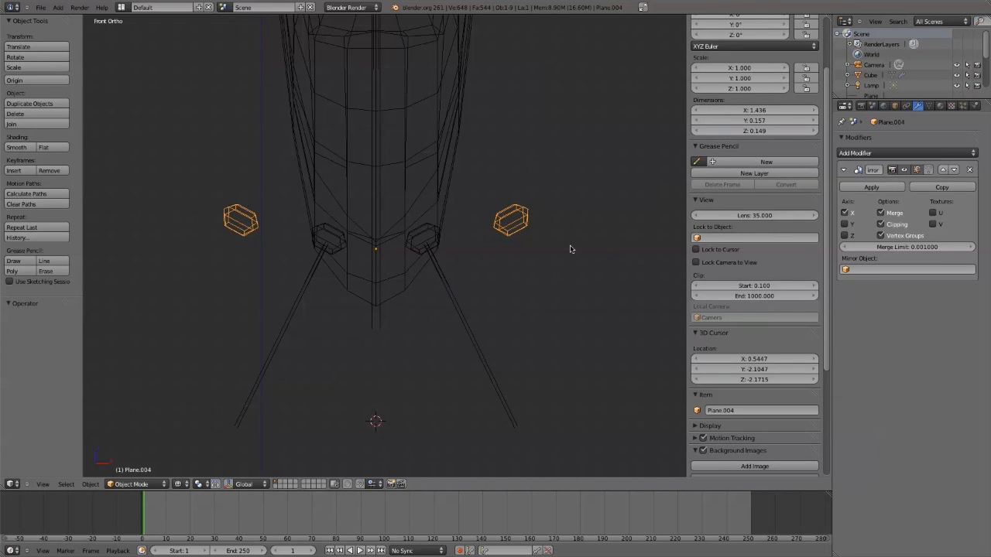
Raise the separated block object by about 0.47 along the Z axis
key("z")
left_click(513, 181)
key("KP_1")
key("KP_3")
scroll(320, 132, "down", 1)
middle_click_drag(320, 132, 441, 389, "shift")
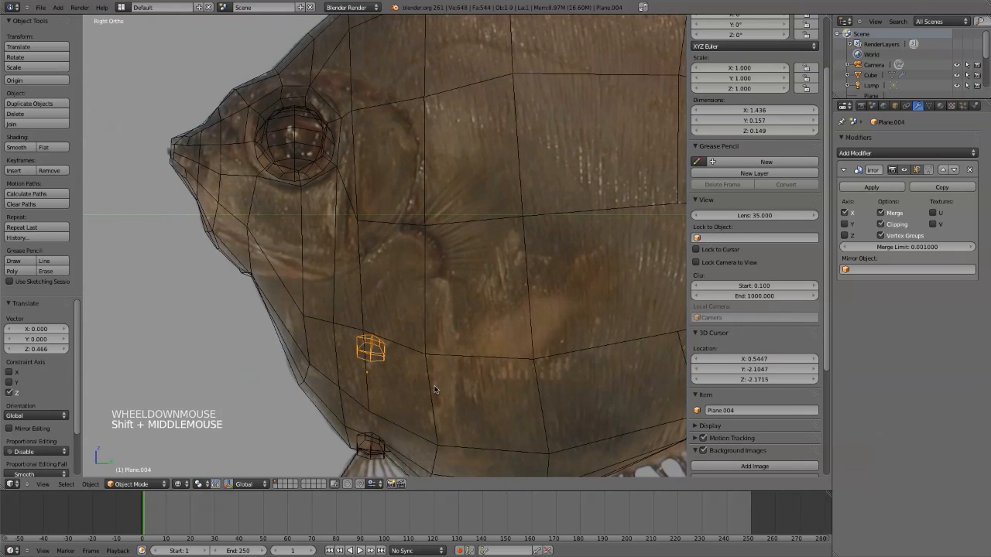
Move the block's mesh about 0.26 in Y and 0.52 in Z onto the pectoral fin's root and scale it up about 1.7 times
key("Tab")
key("g")
left_click(469, 274)
key("s")
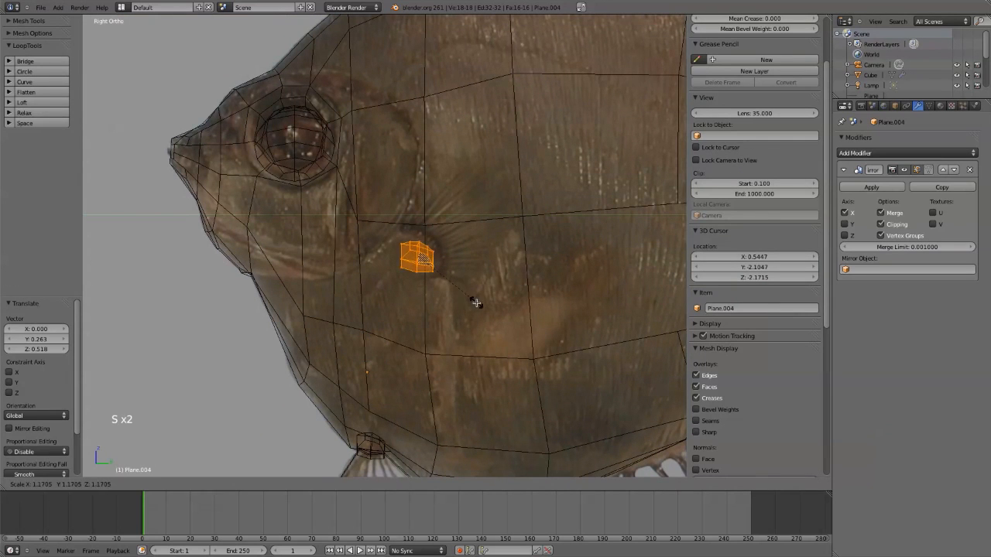
left_click(507, 317)
Rotate the block freely by about 43° in the front view and move it about 0.14 inward against the body
key("z")
key("KP_1")
key("r")
key("r")
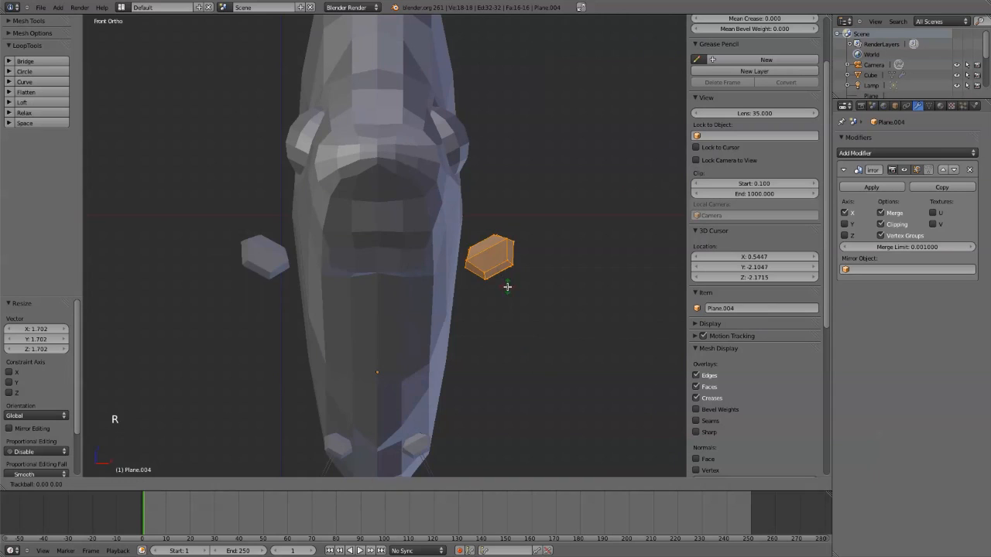
left_click(575, 265)
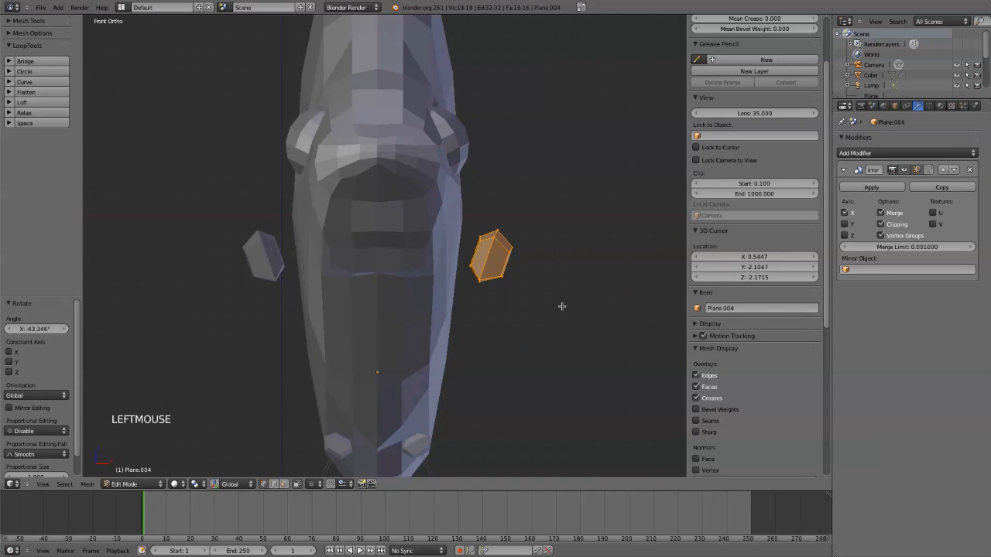
key("g")
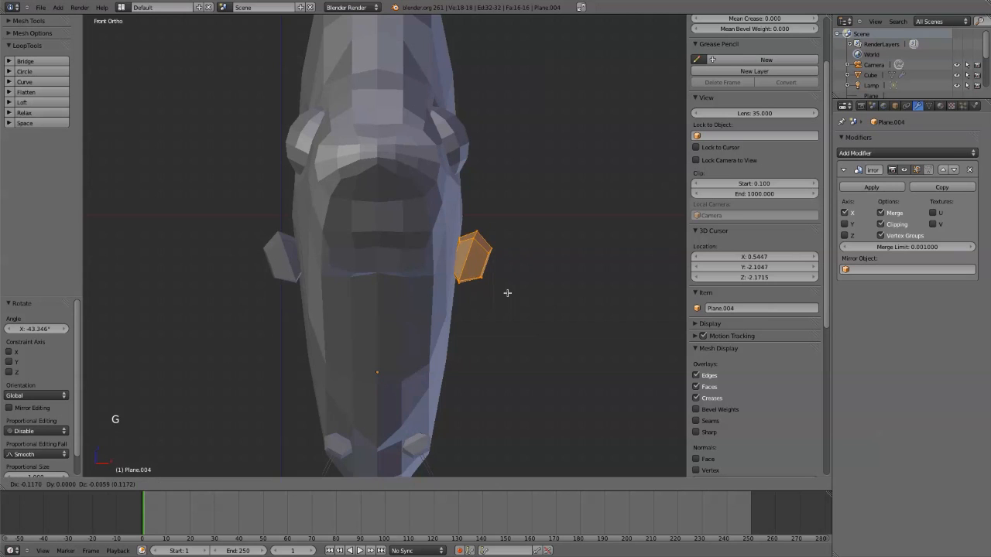
left_click(505, 290)
Resize the block in the side view and rotate it by about 24° to fit the pectoral fin's root
key("KP_3")
key("z")
scroll(504, 289, "up", 4)
key("s")
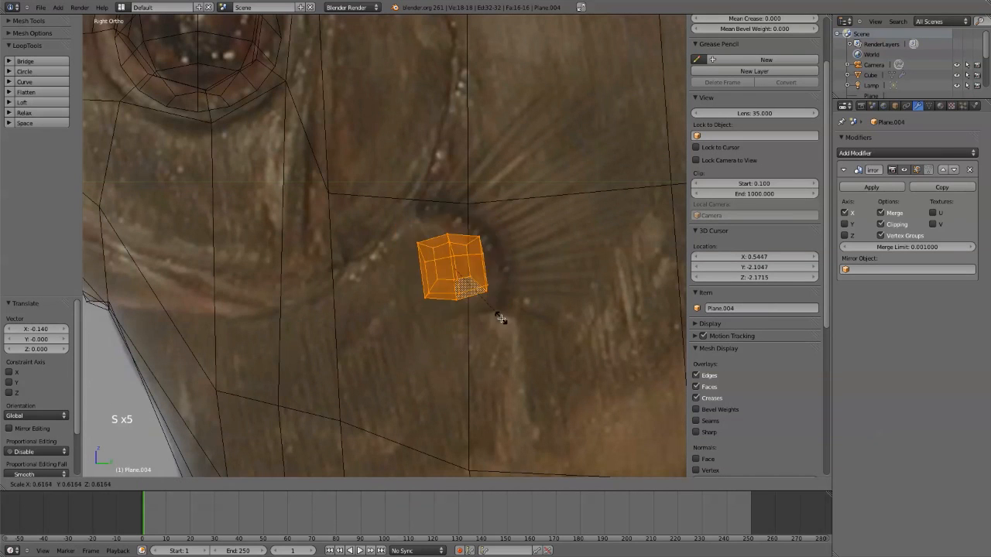
left_click(545, 370)
key("r")
left_click(523, 406)
key("KP_1")
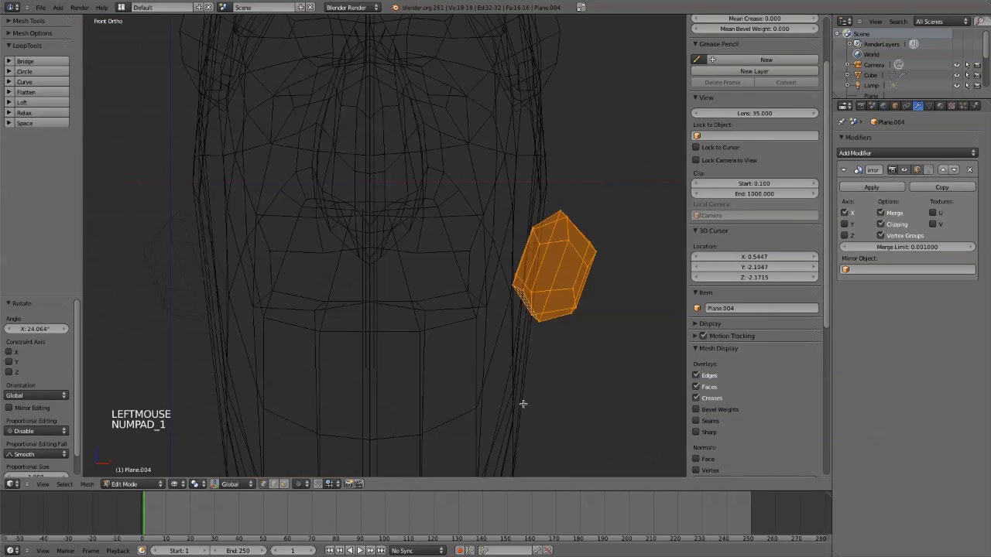
key("KP_7")
key("KP_1")
key("KP_3")
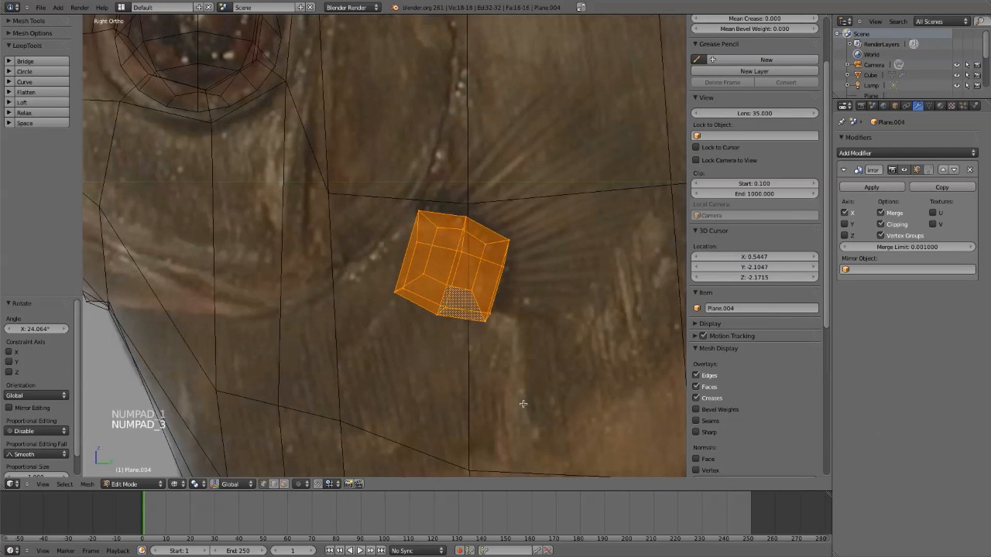
Rotate the block freely by about 20.6° and turn it once more in the side view to align with the fin's root
key("r")
key("r")
left_click(529, 329)
key("r")
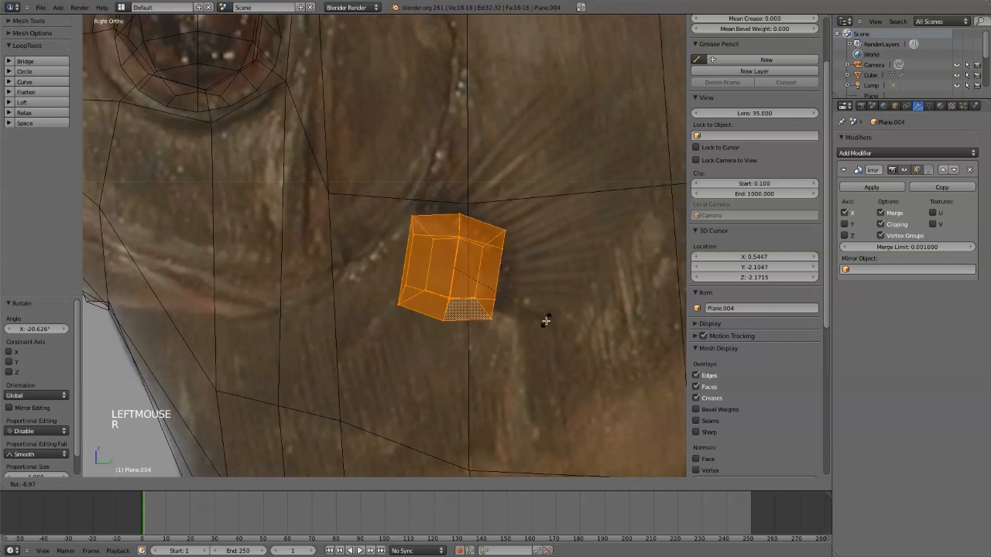
left_click(544, 283)
Add a centred loop cut around the block and scale the new loop up about 1.27 times
key("ctrl+r")
left_click(456, 254)
right_click(456, 255)
key("s")
key("s")
left_click(542, 305)
key("z")
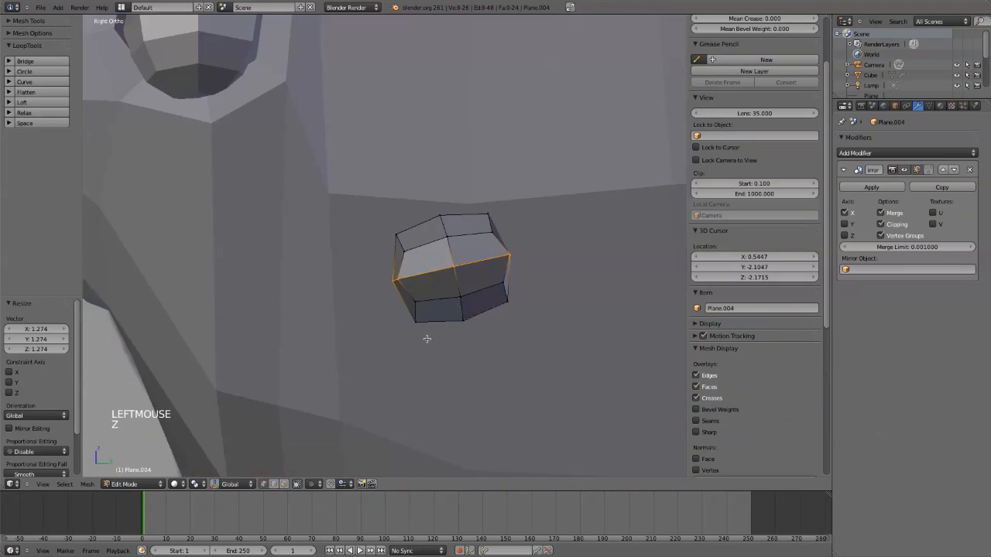
mouse_move(427, 339)
middle_mouse_down()
mouse_move(471, 352)
mouse_move(416, 420)
mouse_move(529, 422)
middle_mouse_up()
Select the whole block mesh and rotate it by about 19° in the top view
key("a")
key("a")
key("KP_7")
key("r")
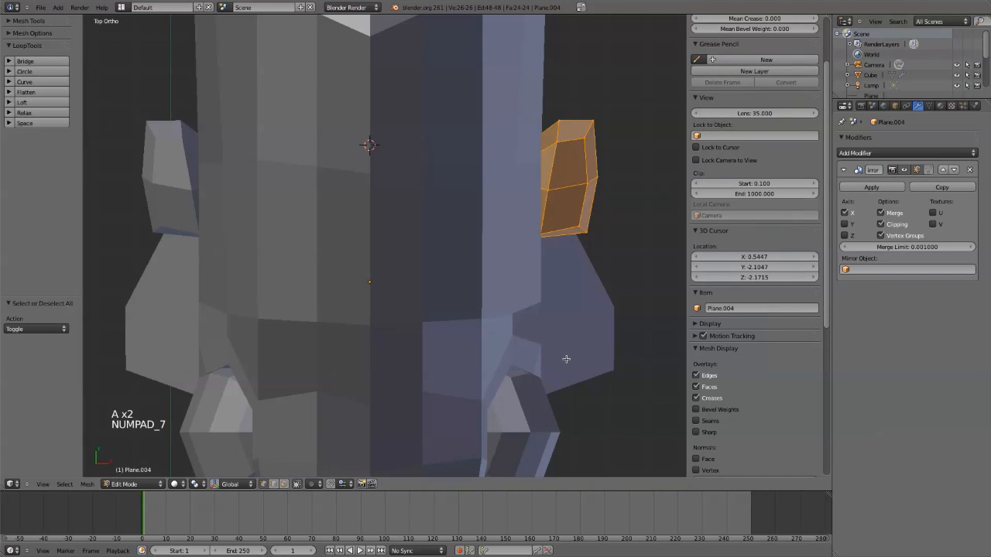
left_click(622, 249)
key("KP_Decimal")
key("KP_3")
scroll(623, 248, "down", 3)
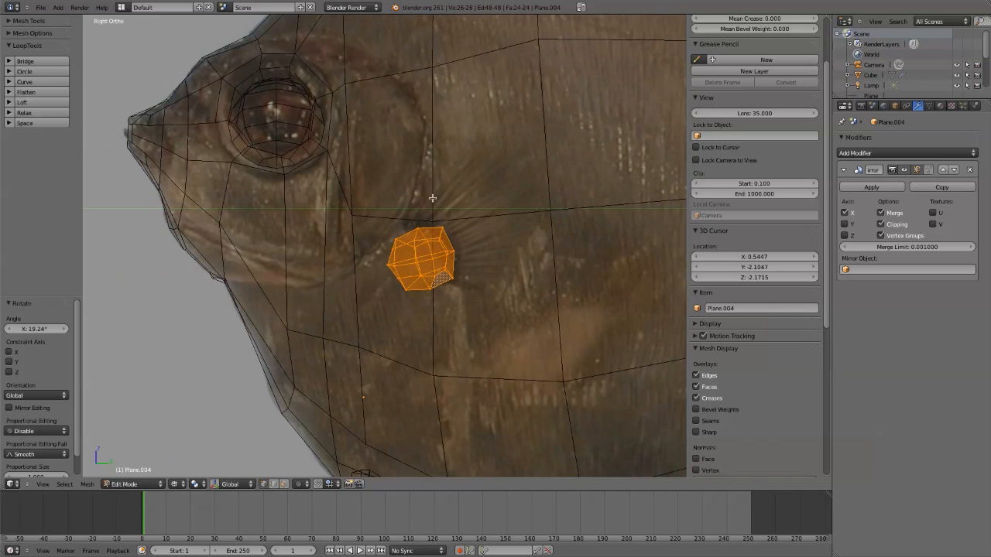
Add a plane, rotate it 90° about the Y axis and move it over the pectoral fin area in the side view
key("Tab")
key("shift+a")
mouse_move(497, 255)
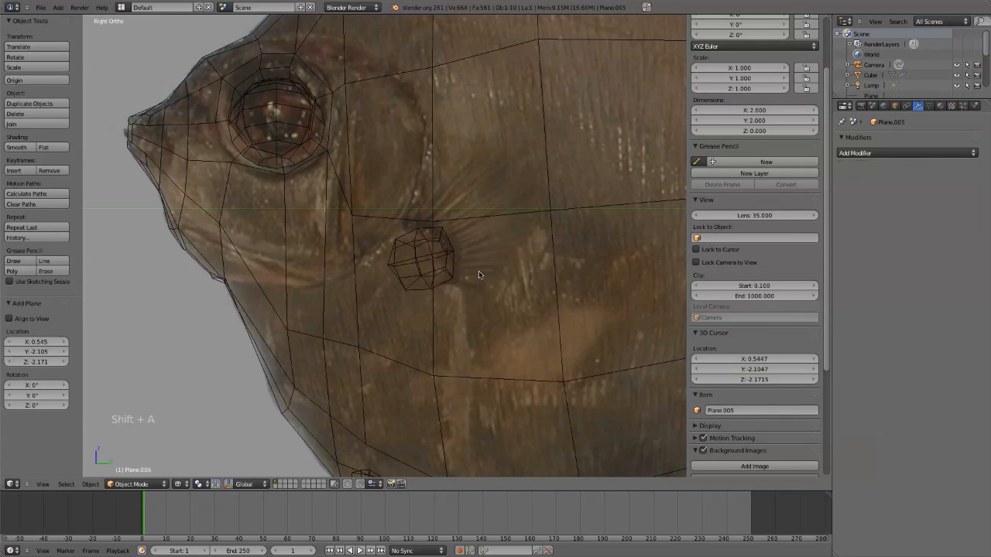
left_click(534, 258)
scroll(441, 396, "down", 4)
type("r90y")
key("Return")
key("g")
left_click(422, 284)
Scale the plane's mesh down, then rotate and position it just behind the pectoral fin's root block
scroll(584, 326, "up", 7)
scroll(584, 326, "down", 1)
key("Tab")
middle_click_drag(583, 326, 476, 320, "shift")
key("s")
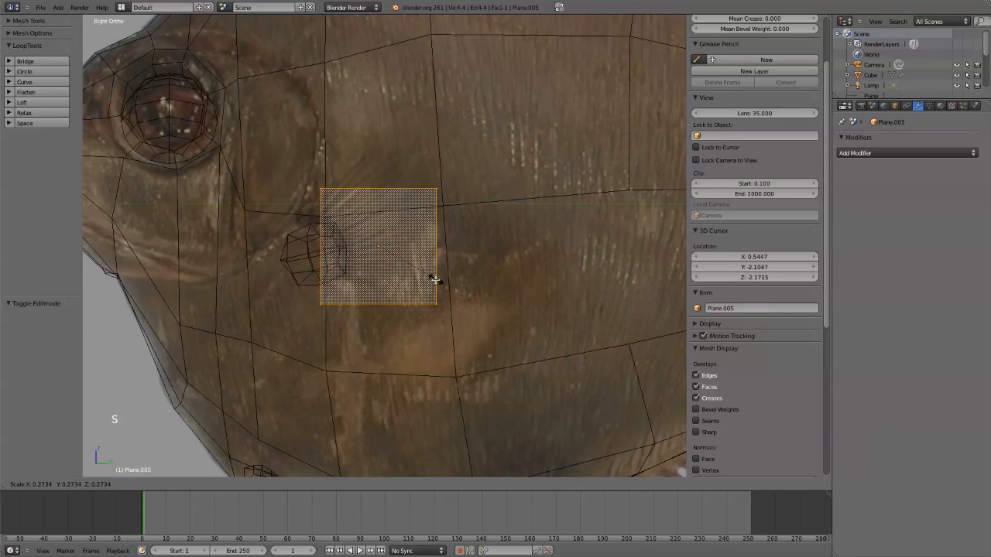
left_click(420, 269)
key("r")
left_click(466, 283)
key("g")
left_click(456, 262)
Move the plane's upper front corner onto the root block and its upper rear corner to the top of the fin rays
key("a")
key("b")
left_click_drag(302, 186, 325, 204)
key("g")
left_click(320, 230)
key("a")
key("b")
left_click_drag(382, 155, 415, 189)
key("g")
left_click(394, 162)
Move the plane's lower rear corner down and forward by about 0.22 in Y and 0.13 in Z, below the upper corner
key("a")
key("b")
left_click_drag(414, 244, 441, 270)
key("g")
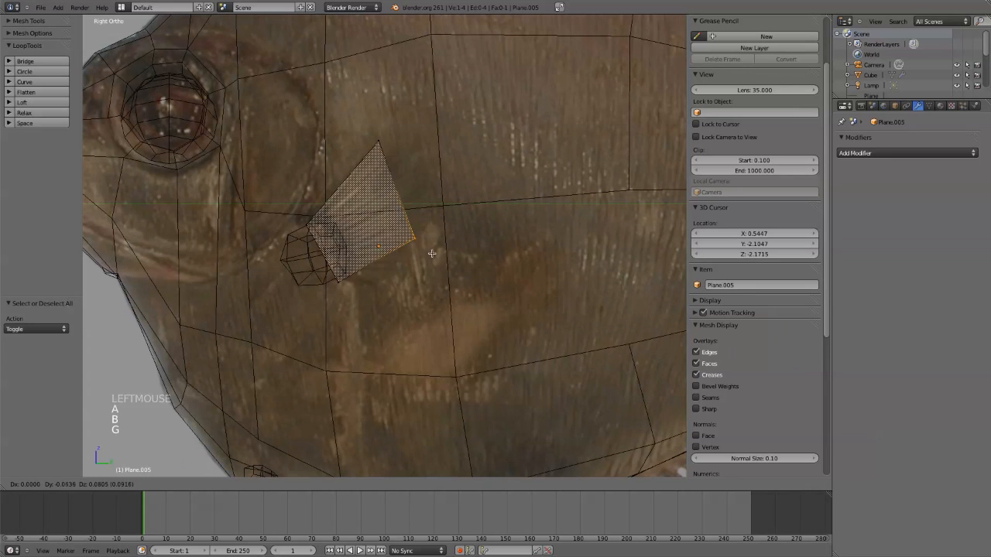
left_click(395, 299)
Extrude the pectoral fin plane's rear edge backward by about 0.22
left_click(380, 142, "shift")
key("e")
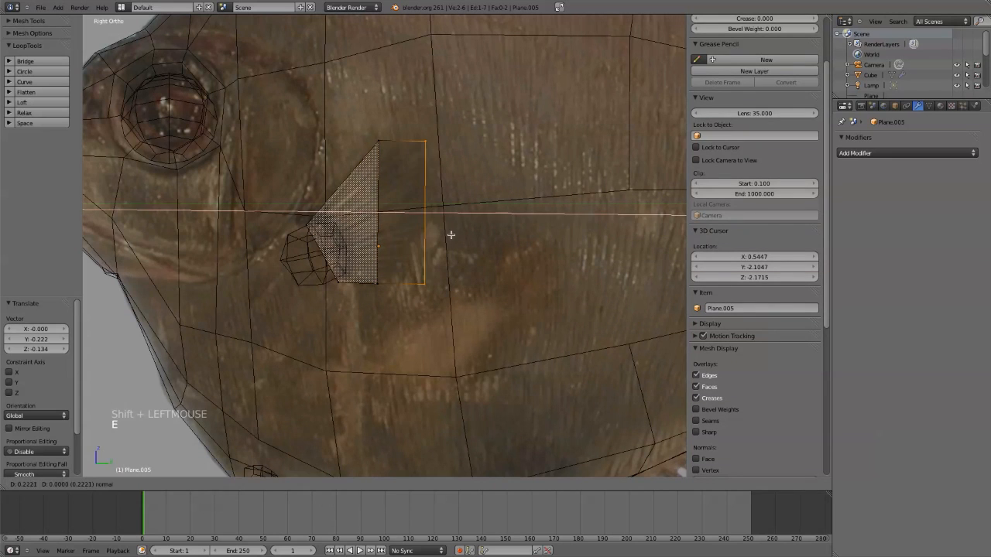
left_click(452, 241)
Move the extruded rear edge's lower corner up and its upper corner down and inward, tapering the pectoral fin's rear
key("a")
key("b")
left_click_drag(412, 270, 446, 304)
key("g")
left_click(435, 258)
key("a")
key("b")
left_click_drag(420, 131, 435, 152)
key("g")
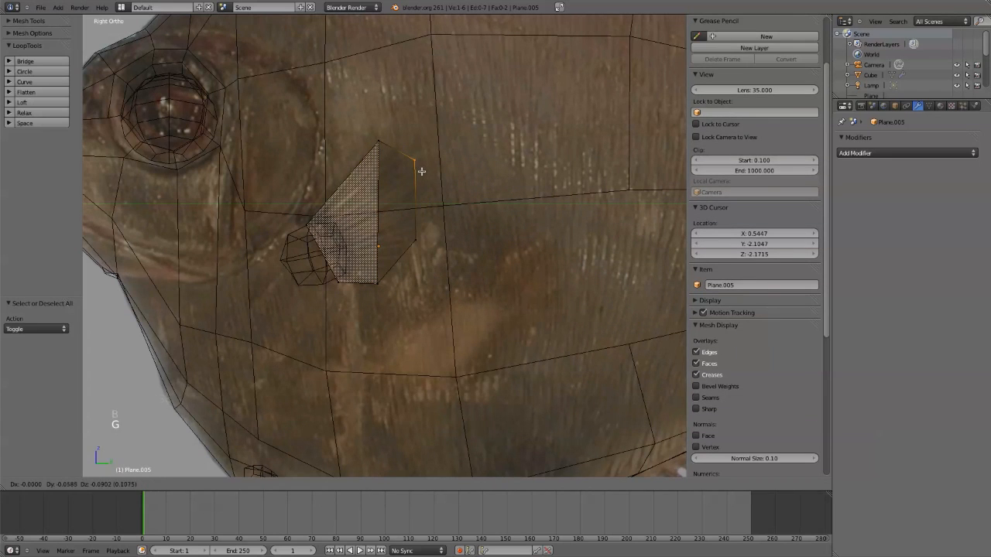
left_click(420, 170)
Add two loop cuts running front to rear across the pectoral fin and reposition the lower loop's middle vertex
key("ctrl+r")
scroll(361, 241, "up", 1)
left_click(360, 241)
key("a")
key("b")
left_click_drag(373, 241, 387, 231)
key("g")
left_click(389, 248)
Reposition the upper loop's vertices and the rear-edge vertices to follow the rounded fin outline in the photo
key("a")
key("b")
key("g")
left_click_drag(374, 184, 435, 220)
left_click(400, 191)
key("a")
key("b")
key("g")
left_click(422, 190)
key("a")
key("b")
key("g")
Move the pectoral fin's lower front corner vertex against the lower rear of the root block
scroll(453, 276, "down", 2)
scroll(453, 277, "up", 2)
key("Tab")
key("Tab")
key("a")
key("a")
key("a")
key("b")
left_click_drag(328, 276, 347, 293)
key("g")
left_click(341, 286)
Reposition the remaining front-edge vertices of the pectoral fin along the root block and leave Edit Mode
key("a")
key("b")
key("g")
left_click(326, 245)
left_click_drag(303, 226, 352, 268)
key("a")
key("b")
key("g")
left_click(347, 265)
key("Tab")
Try to move the whole pectoral fin object about 0.54 along X in Object Mode and undo the move
key("z")
scroll(374, 270, "down", 7)
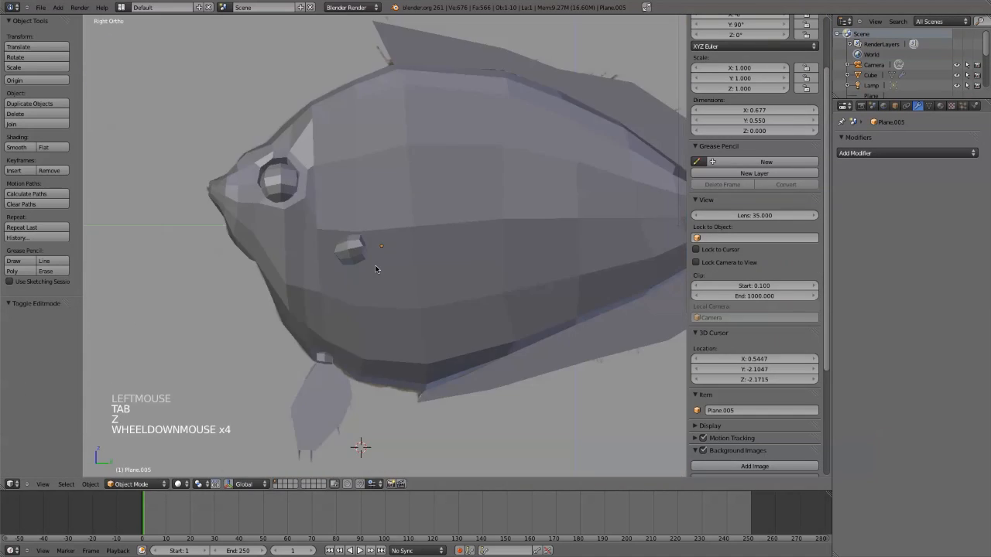
middle_click_drag(374, 271, 522, 274)
key("z")
key("KP_1")
scroll(389, 283, "up", 3)
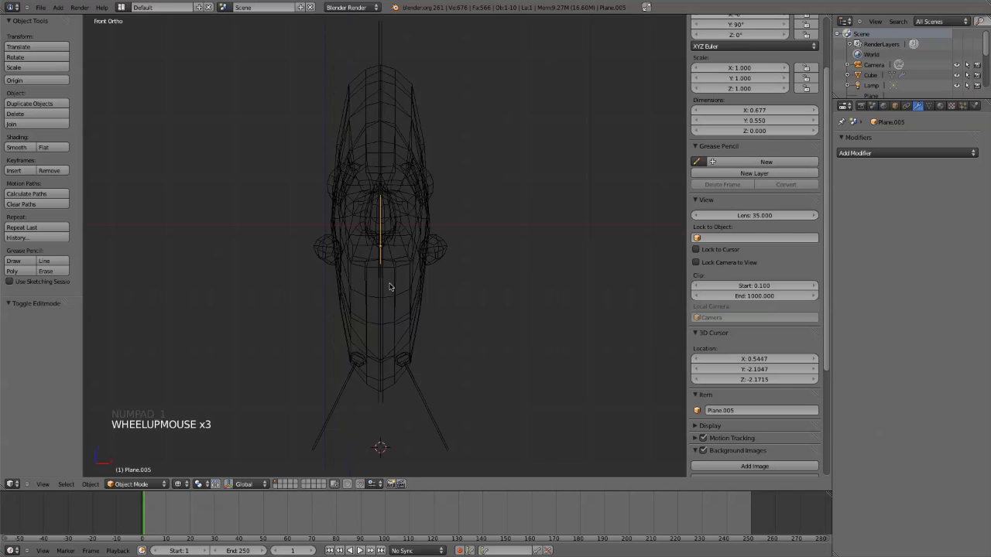
key("g")
key("x")
left_click(443, 294)
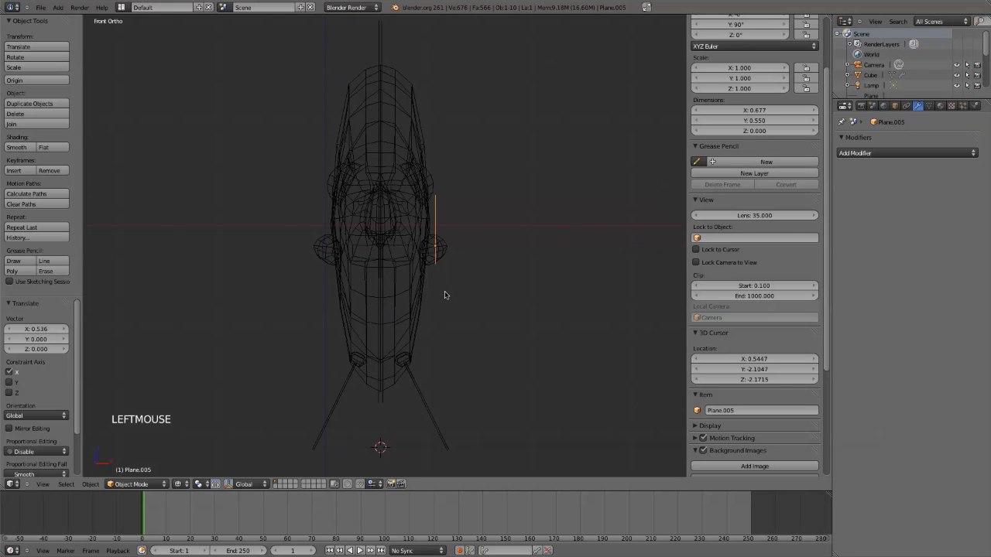
middle_click_drag(491, 227, 431, 261)
key("KP_7")
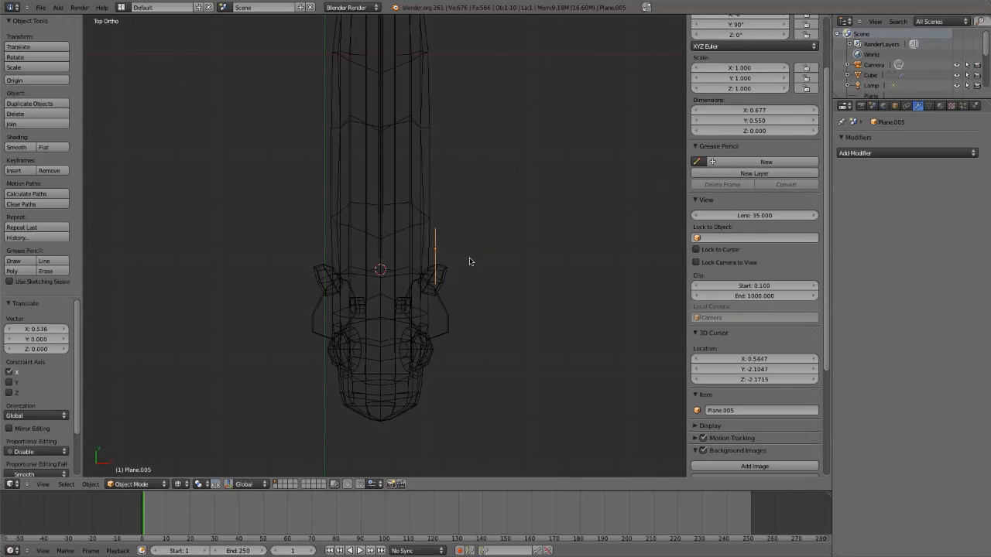
key("ctrl+z")
In Edit Mode, move the fin's whole mesh about 0.576 along X, angle it outward and shift it onto the root block
key("a")
key("a")
key("a")
key("g")
left_click(463, 326)
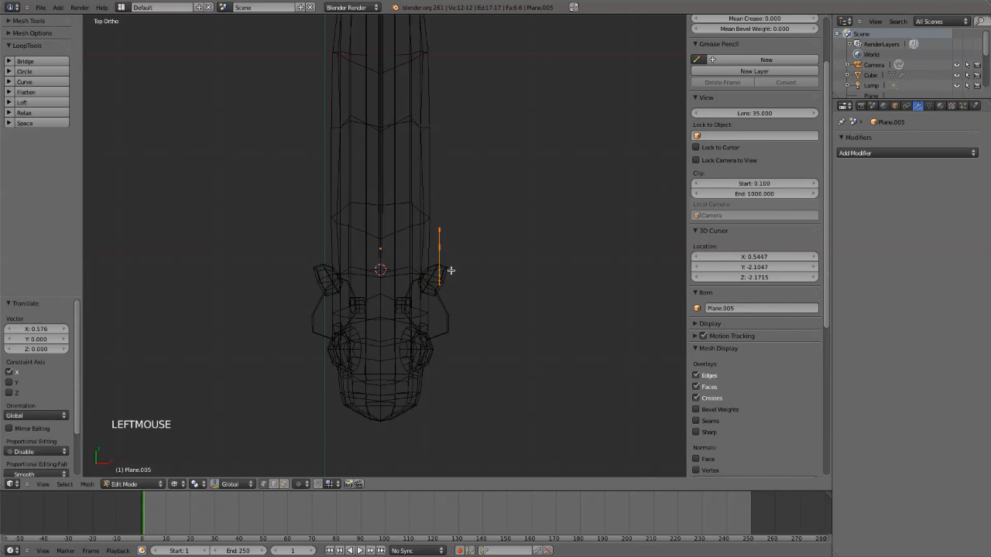
scroll(473, 316, "up", 6)
middle_click_drag(473, 317, 478, 320, "shift")
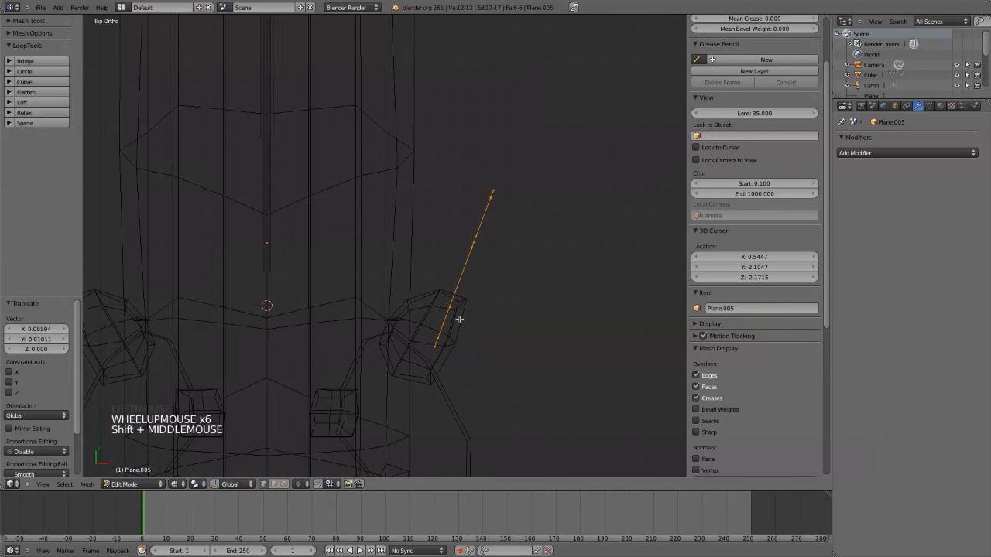
Rotate the fin mesh further outward and shift it about 0.06 in X and 0.04 in Y
key("z")
mouse_move(498, 376)
middle_mouse_down()
mouse_move(511, 352)
mouse_move(459, 359)
middle_mouse_up()
key("KP_7")
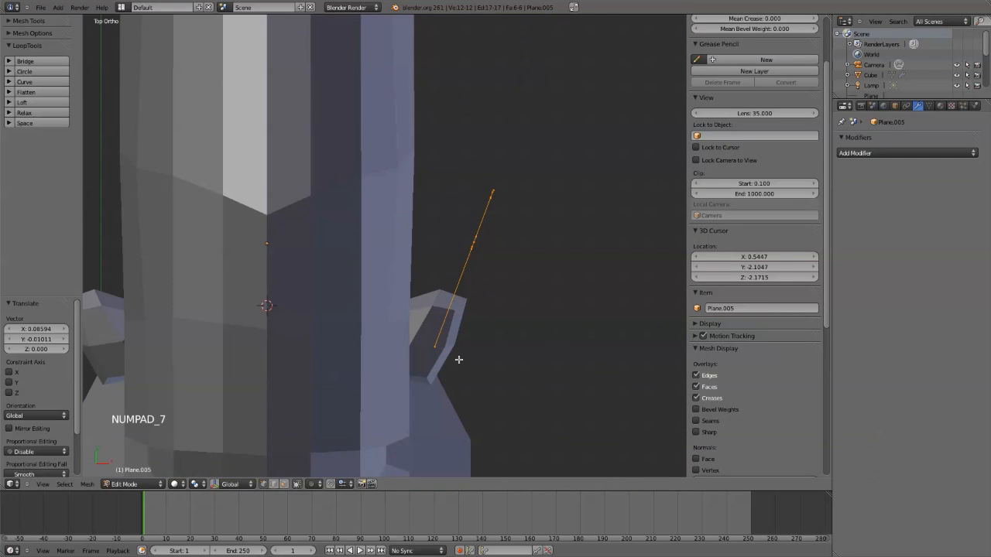
key("r")
left_click(535, 372)
key("g")
left_click(544, 365)
Nudge the fin mesh about 0.017 inward along X to seat its front edge in the root block
key("KP_1")
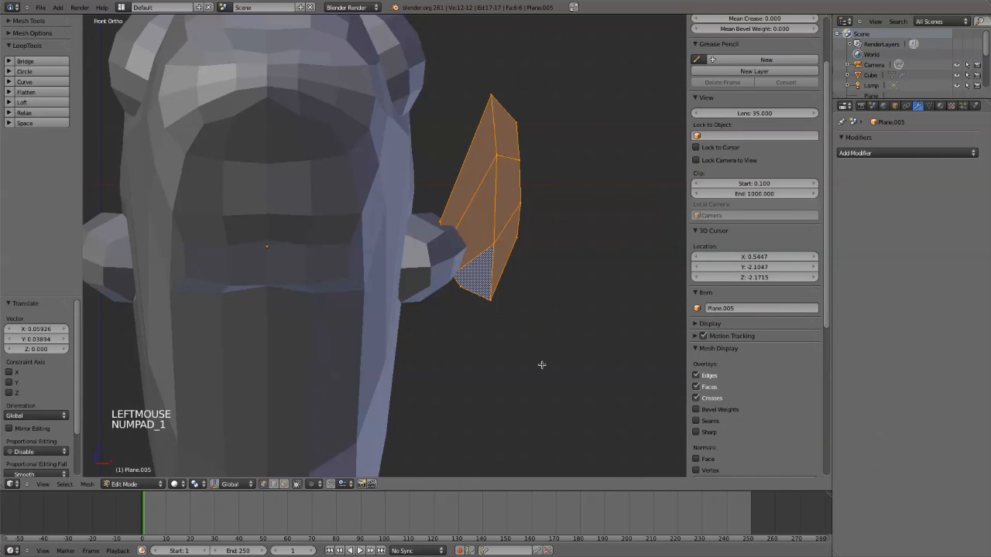
scroll(525, 287, "down", 1)
middle_click_drag(525, 287, 461, 299)
scroll(461, 299, "up", 1)
key("KP_7")
key("g")
left_click(441, 299)
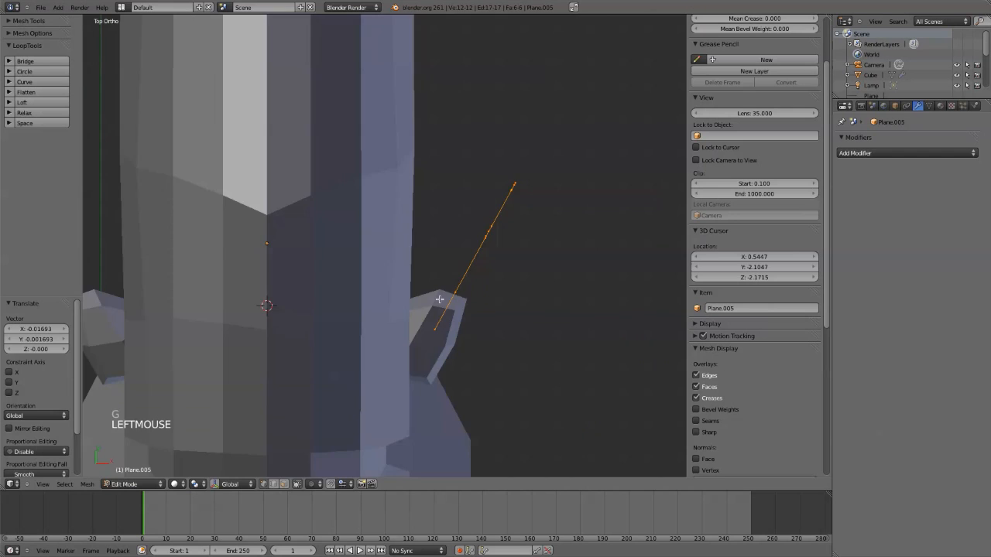
Move the pectoral fin's upper front vertex up to the top of the root block in the side view
key("KP_1")
key("KP_3")
key("z")
key("a")
key("b")
left_click_drag(294, 216, 307, 230)
key("g")
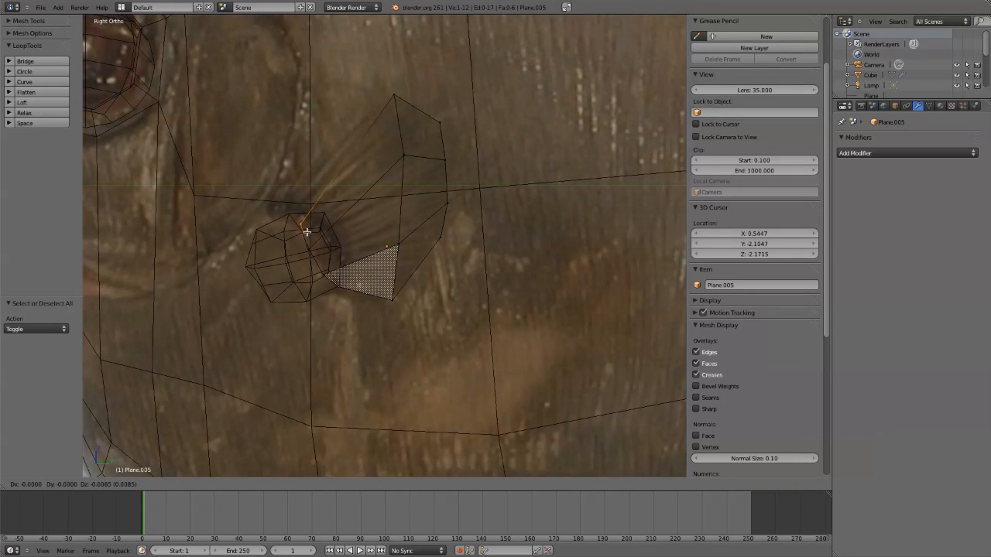
left_click(302, 201)
Move the root block's top vertex about -0.083 in Y and 0.019 in Z, using proportional editing with a size of 0.35
key("Tab")
left_click(283, 233)
key("Tab")
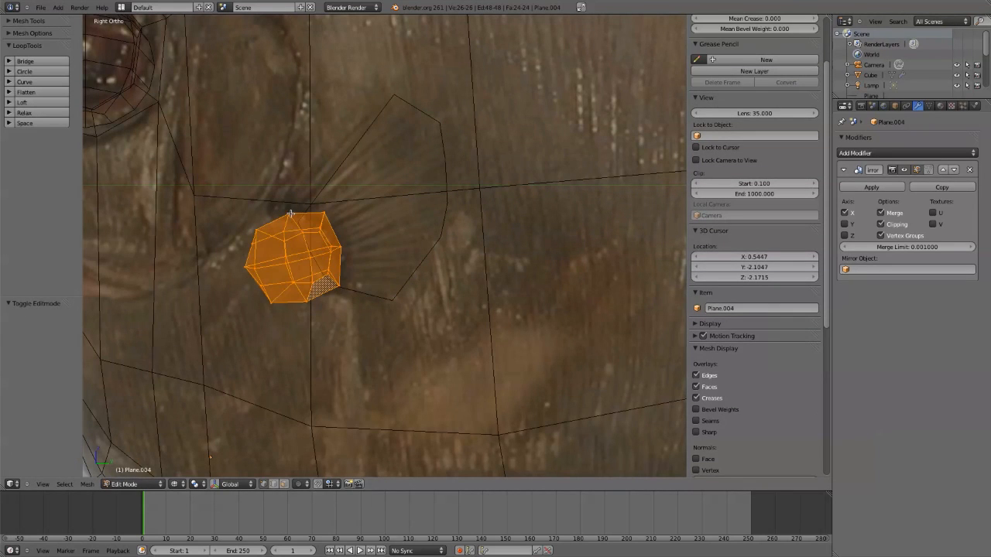
left_click(290, 213)
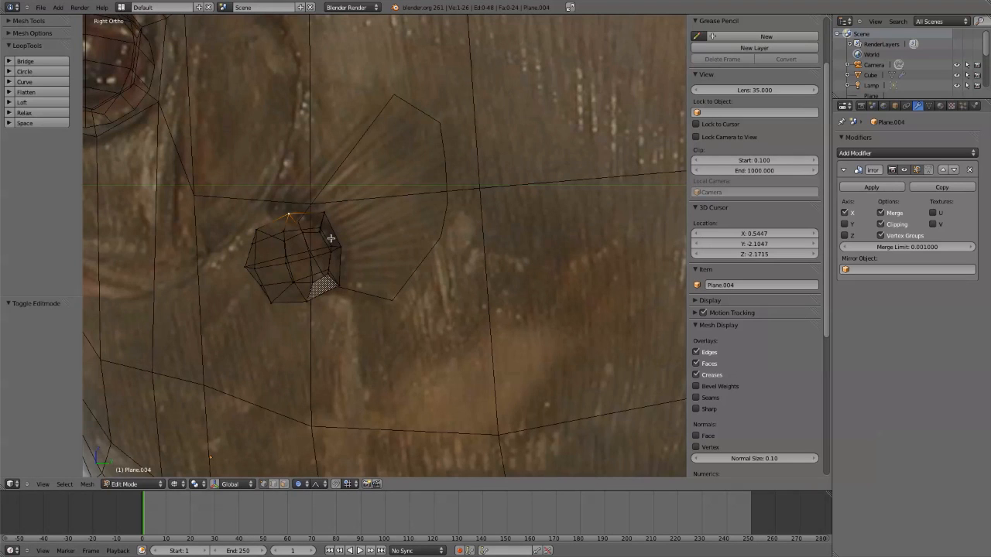
key("g")
scroll(331, 239, "up", 4)
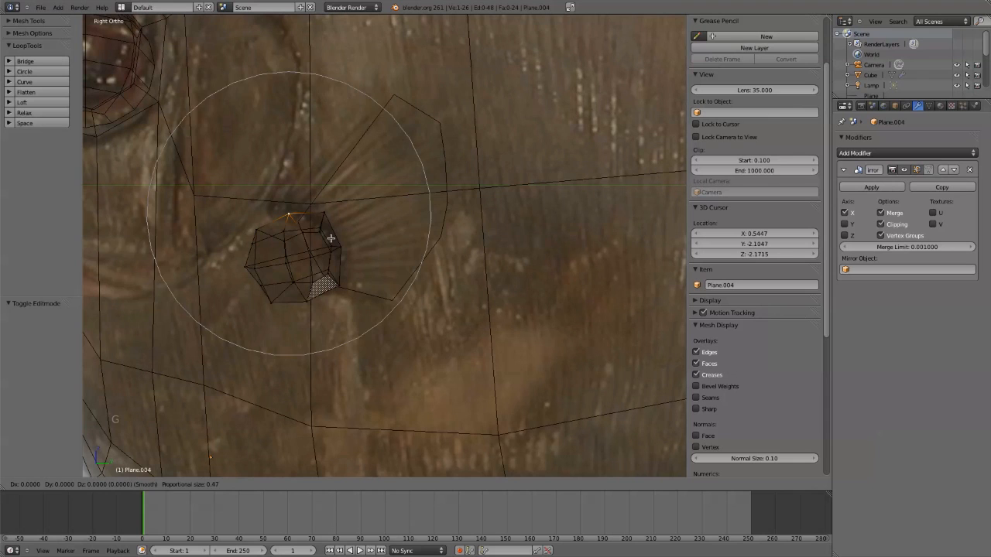
scroll(331, 240, "up", 7)
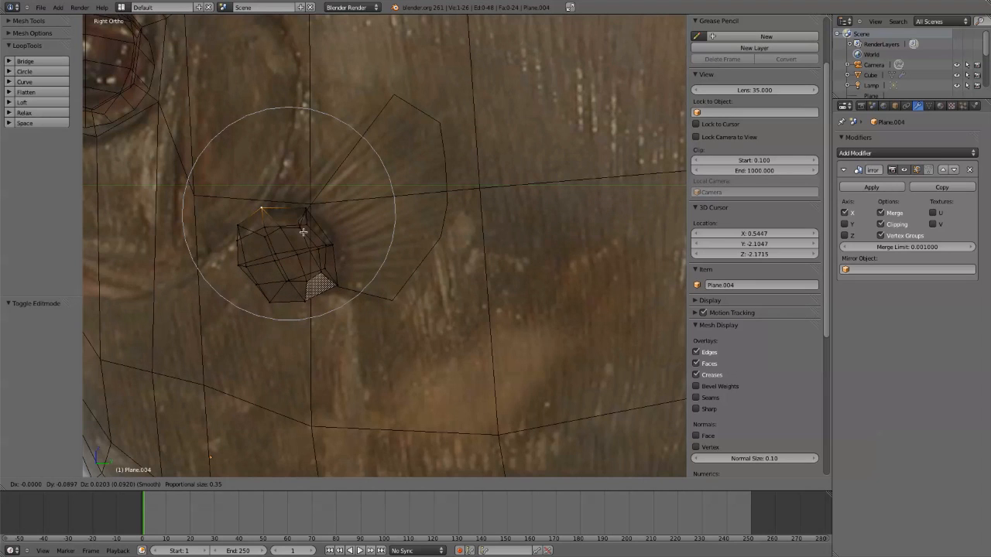
left_click(305, 232)
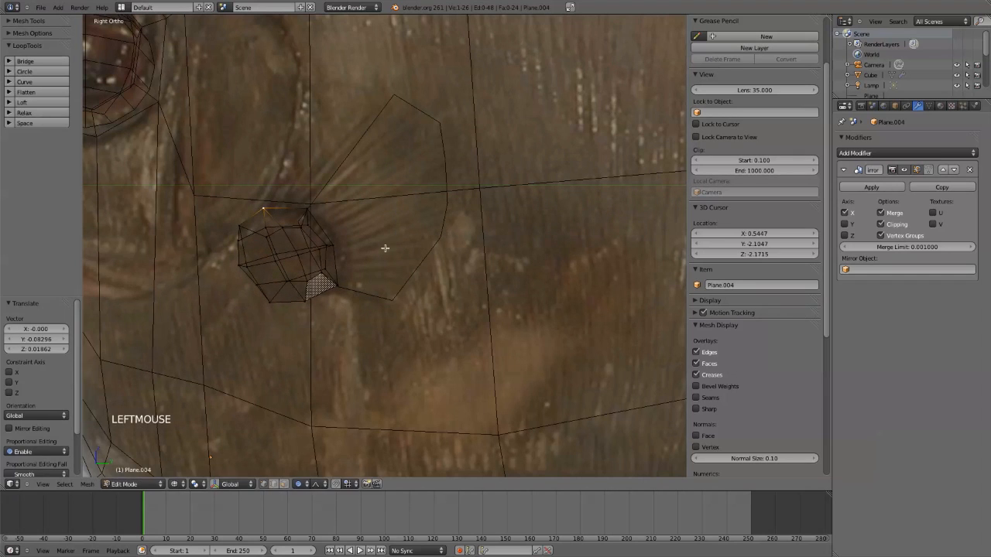
key("z")
key("Tab")
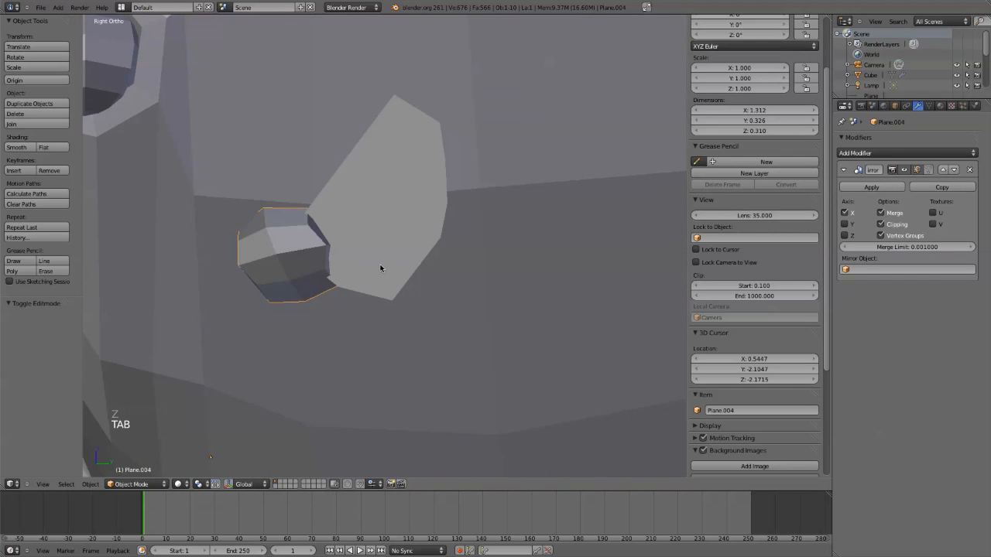
Duplicate the pectoral fin's entire mesh and place the copy about 0.016 inward, parallel to the original
middle_click_drag(323, 230, 468, 298)
left_click(468, 298)
key("Tab")
key("a")
key("a")
key("a")
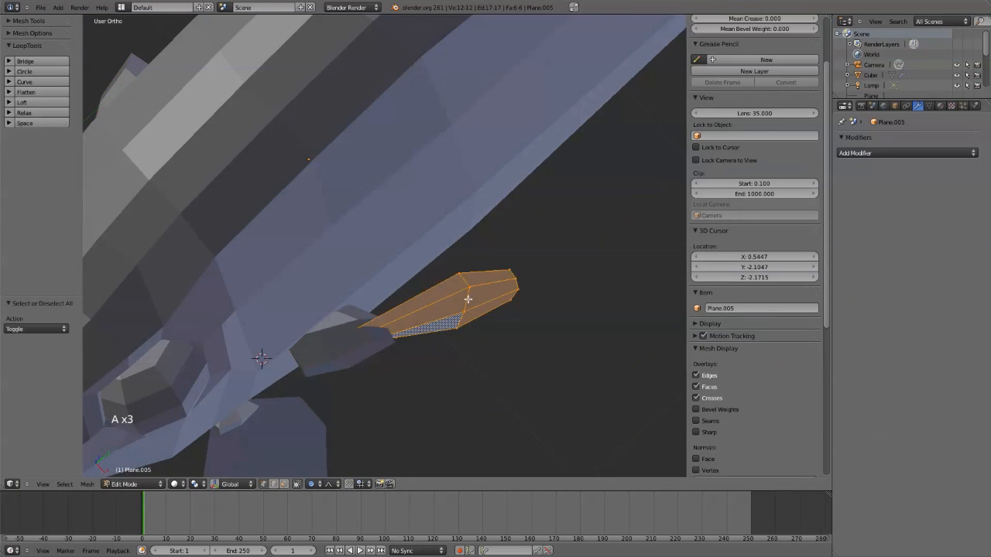
key("KP_7")
key("shift+d")
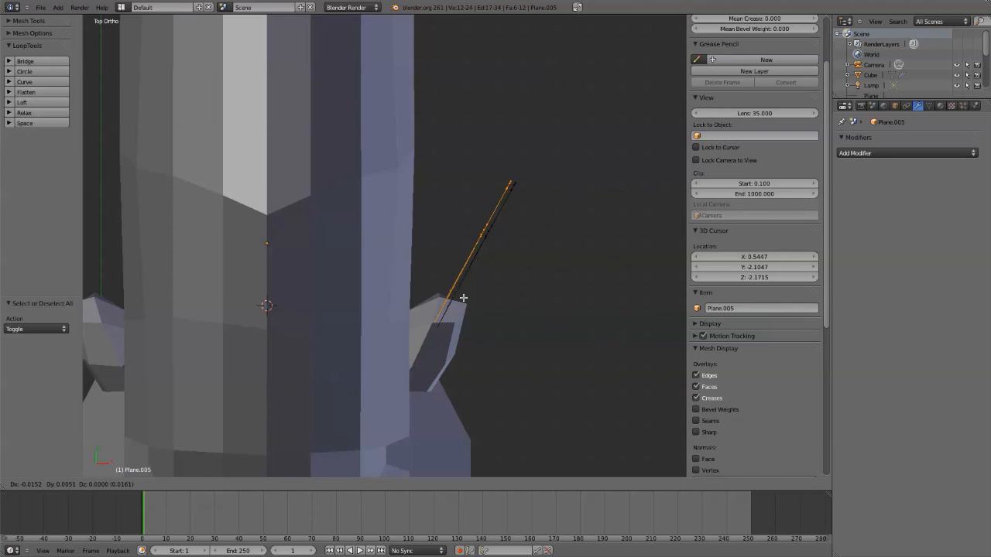
left_click(501, 314)
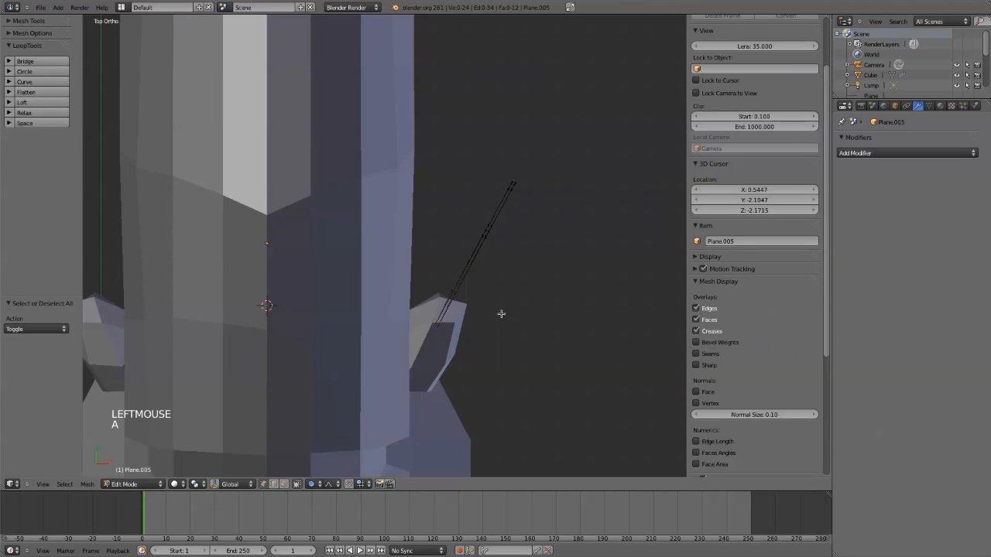
Add a Mirror modifier with Clipping to the pectoral fin and apply the object's rotation so it mirrors across the body
key("Tab")
scroll(529, 307, "down", 5)
left_click(906, 153)
left_click(741, 254)
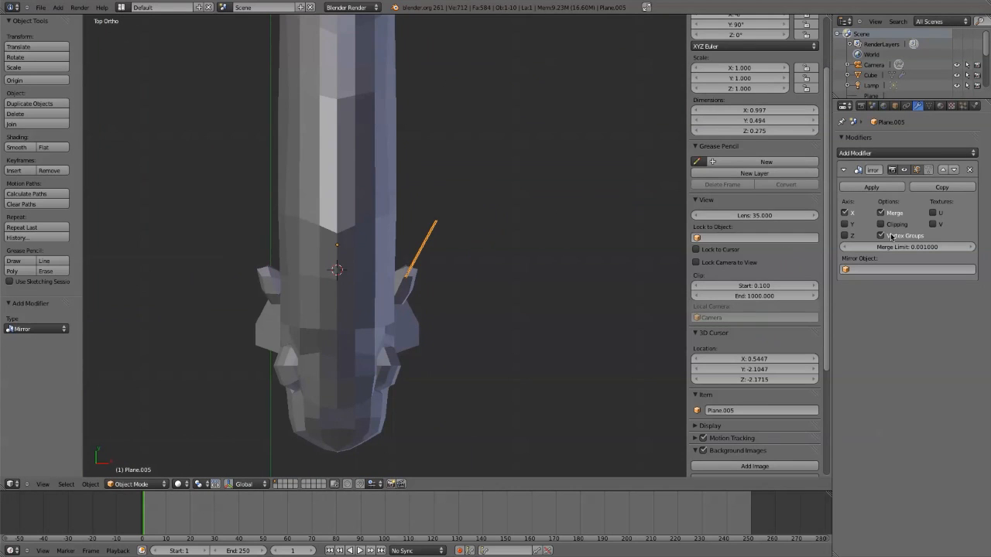
key("KP_1")
key("KP_3")
scroll(466, 299, "up", 4)
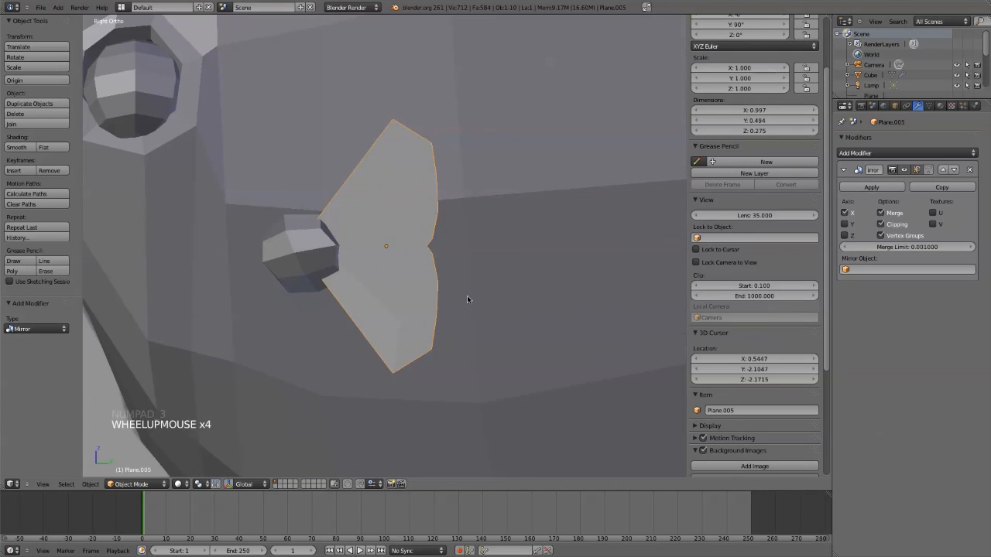
key("ctrl+a")
left_click(470, 293)
Deselect everything and examine the mirrored pectoral fins and the whole fish from several angles, including front and side
key("z")
key("z")
scroll(356, 259, "down", 3)
key("a")
middle_click_drag(355, 258, 361, 295)
scroll(454, 263, "down", 6)
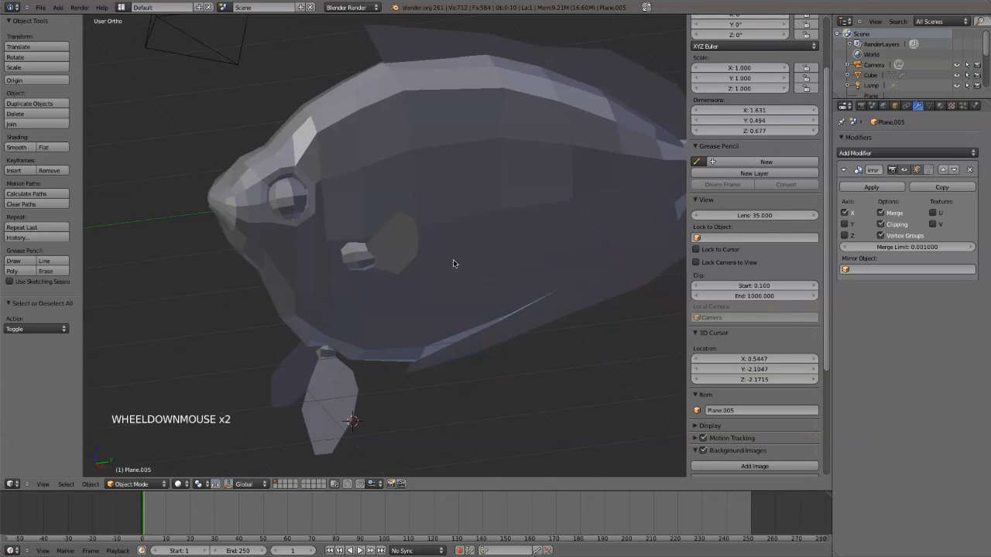
scroll(467, 269, "down", 4)
scroll(462, 298, "up", 5)
key("KP_1")
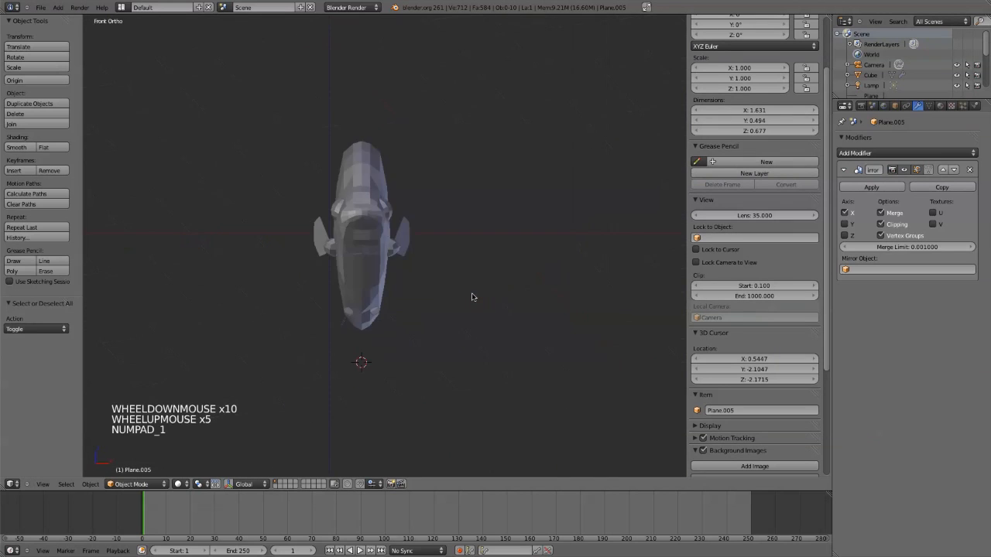
key("KP_3")
scroll(474, 306, "down", 4)
scroll(470, 317, "up", 4)
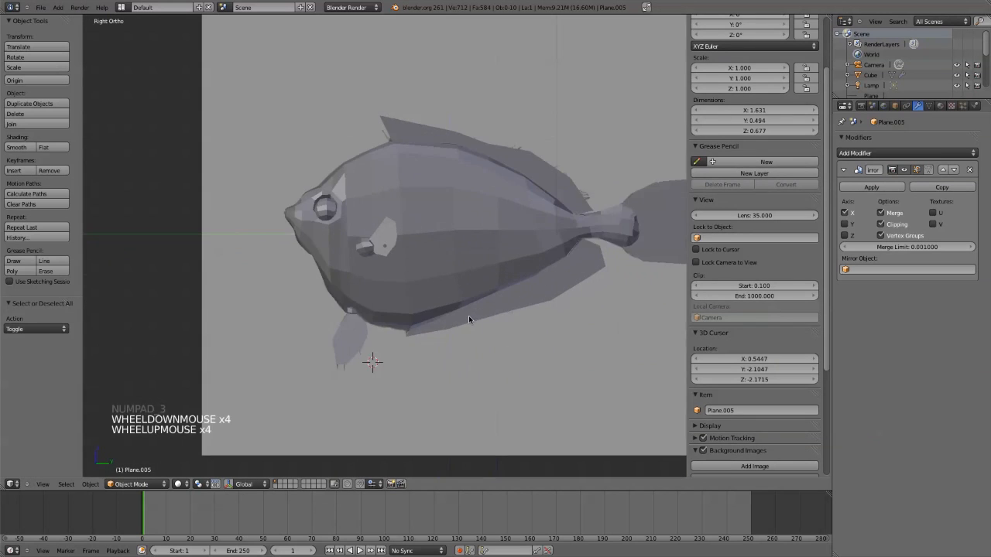